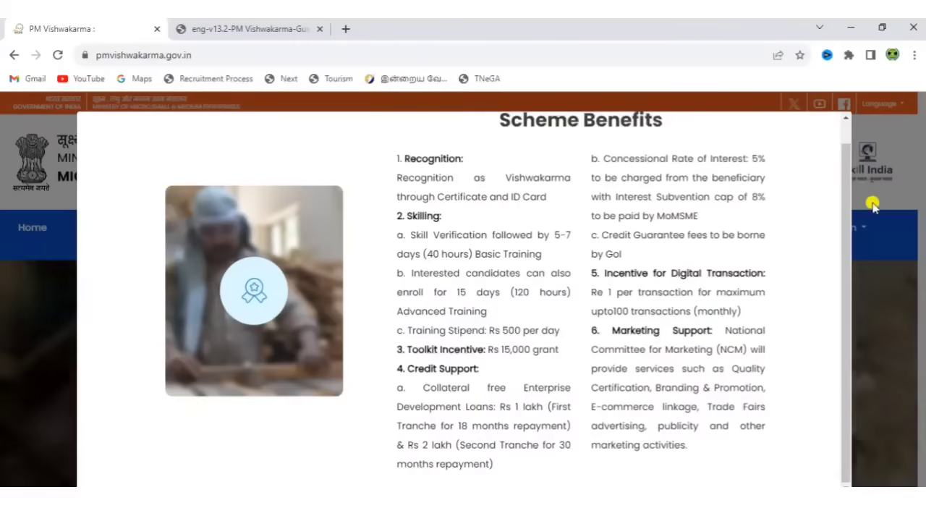
Dismiss the Scheme Benefits pop-up and go to the How to Register page.
drag(847, 223, 843, 197)
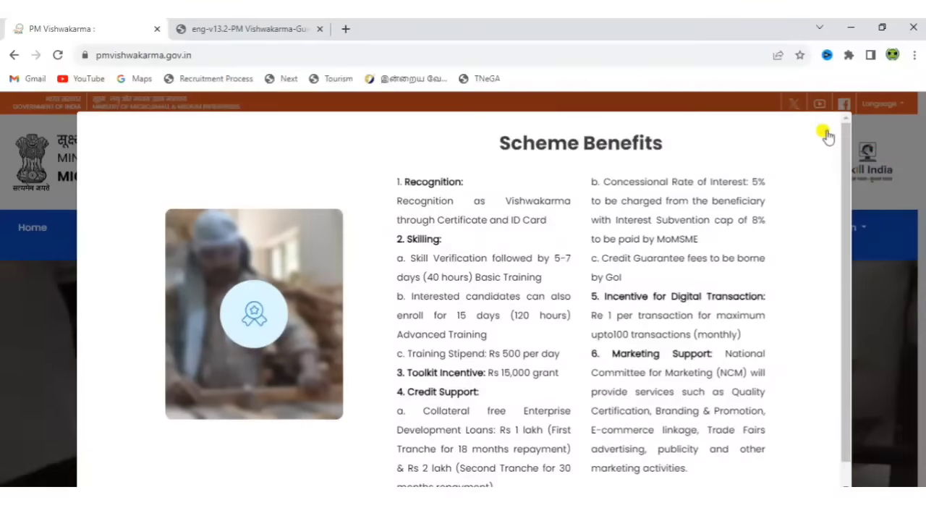
click(825, 126)
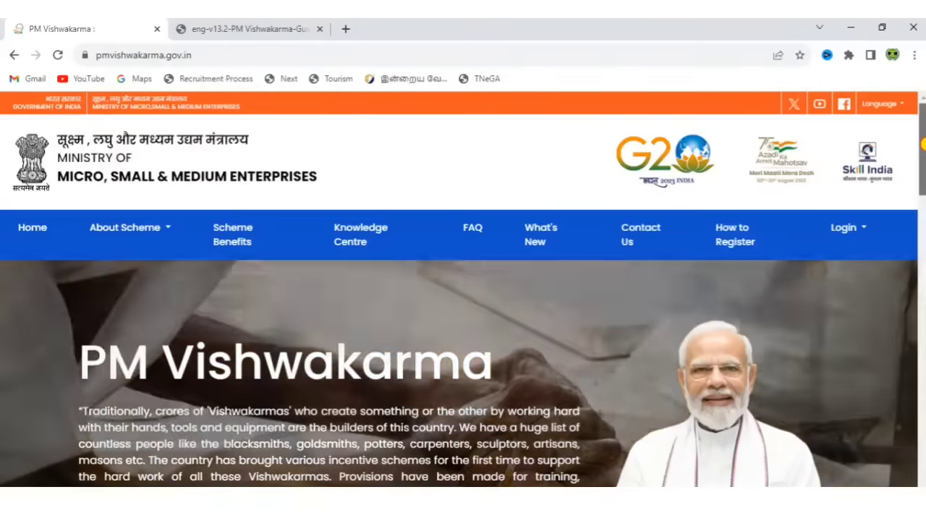
mouse_move(923, 144)
mouse_down()
mouse_move(922, 239)
mouse_move(923, 145)
mouse_up()
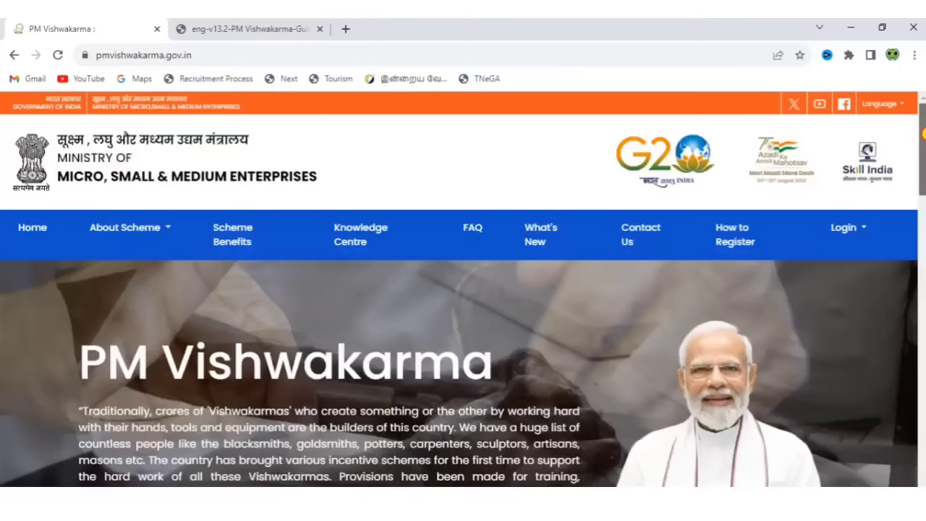
click(738, 244)
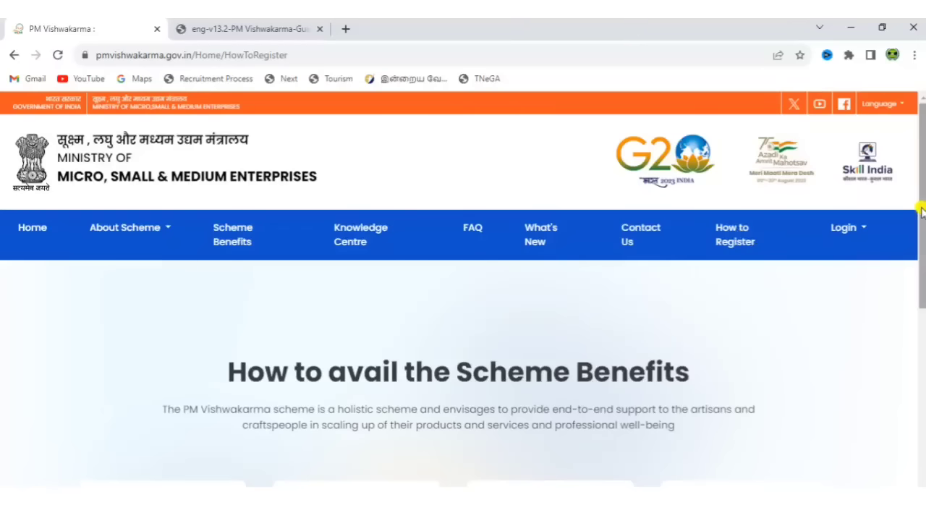
Scroll down to the Step 1–4 registration cards, from Mobile and Aadhaar Verification to scheme components.
drag(919, 206, 920, 335)
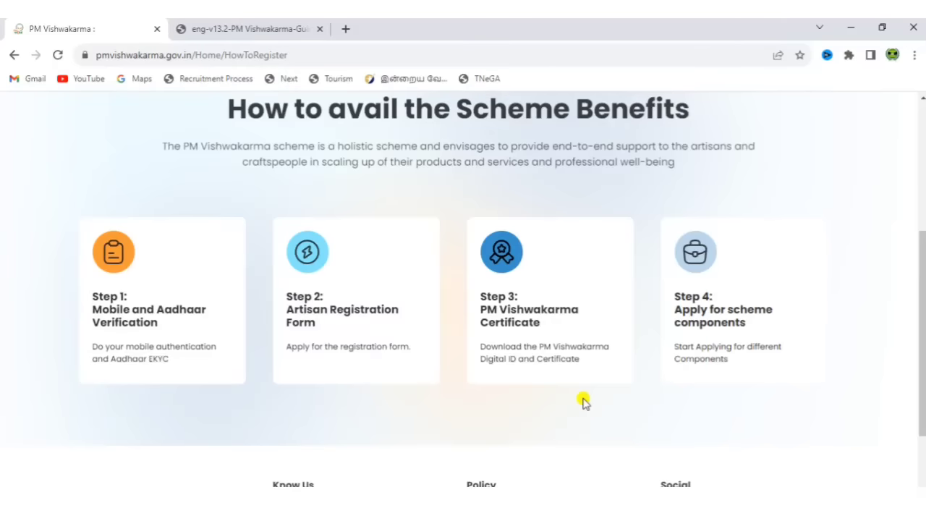
Glance at the guidelines PDF tab, then return to the How to Register page tab.
click(272, 27)
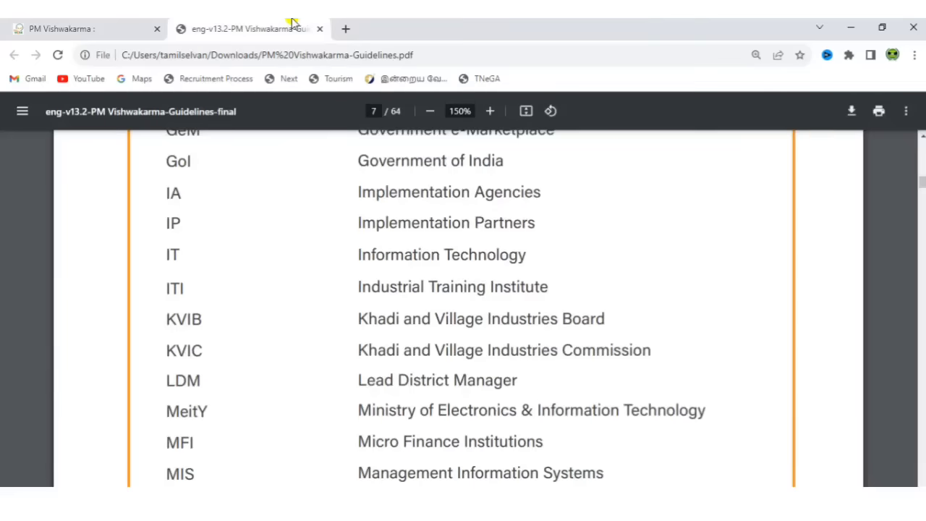
click(52, 22)
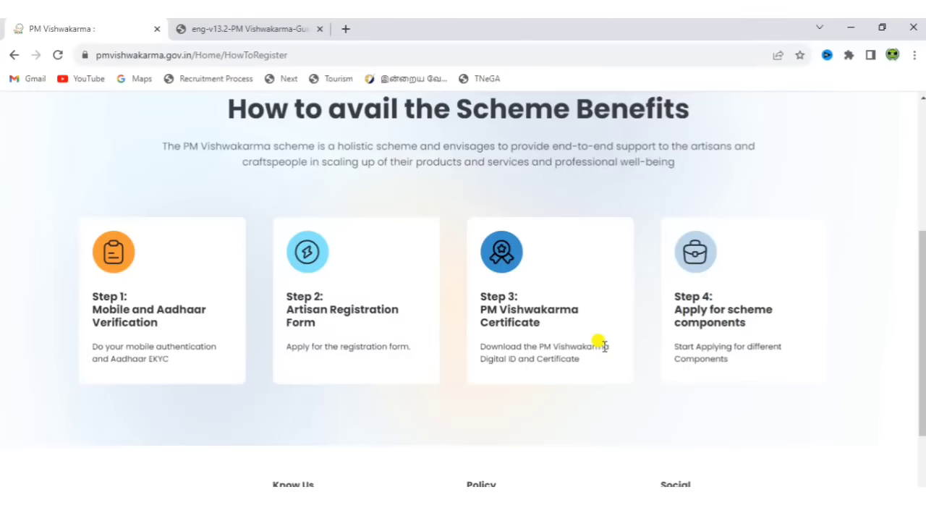
Scroll the registration page back up toward the navigation bar.
drag(923, 233, 923, 141)
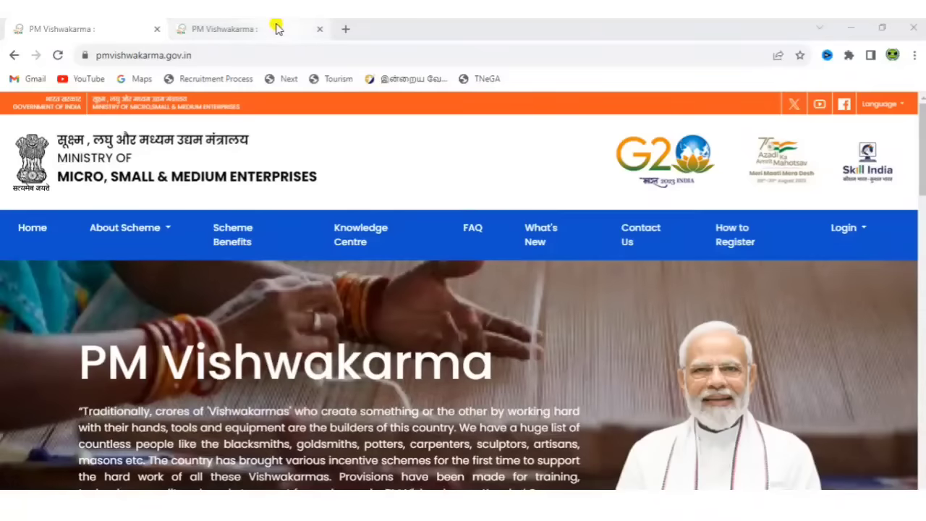
On the Register Now tab, answer No to the government-employee and previous credit/loan questions.
click(276, 29)
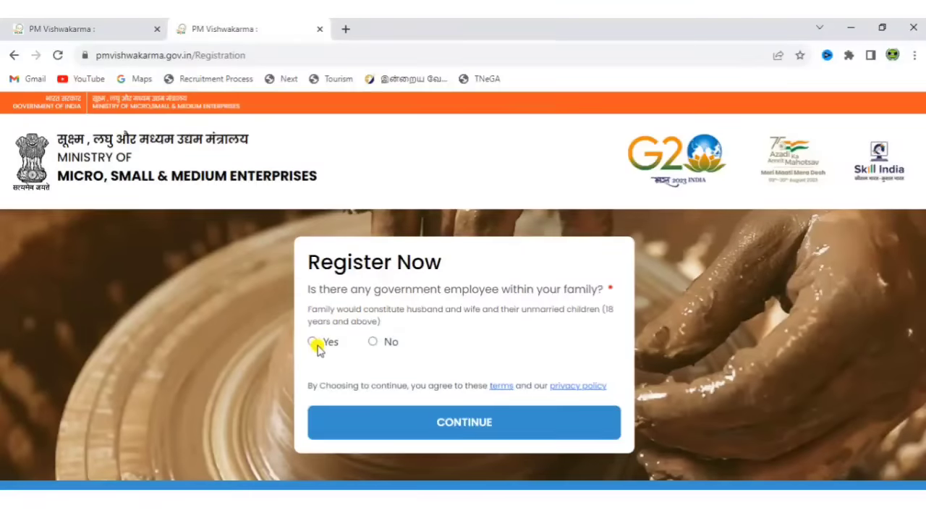
click(372, 341)
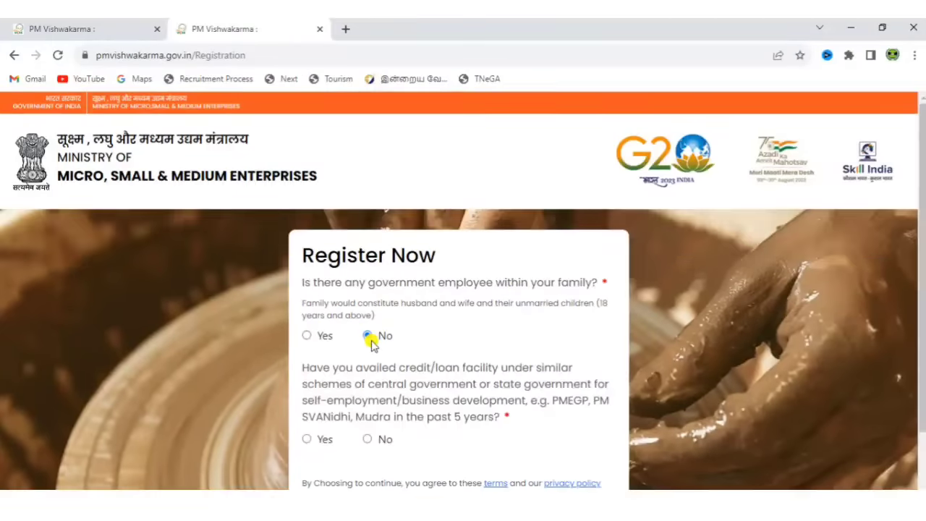
scroll(333, 278, down, 2)
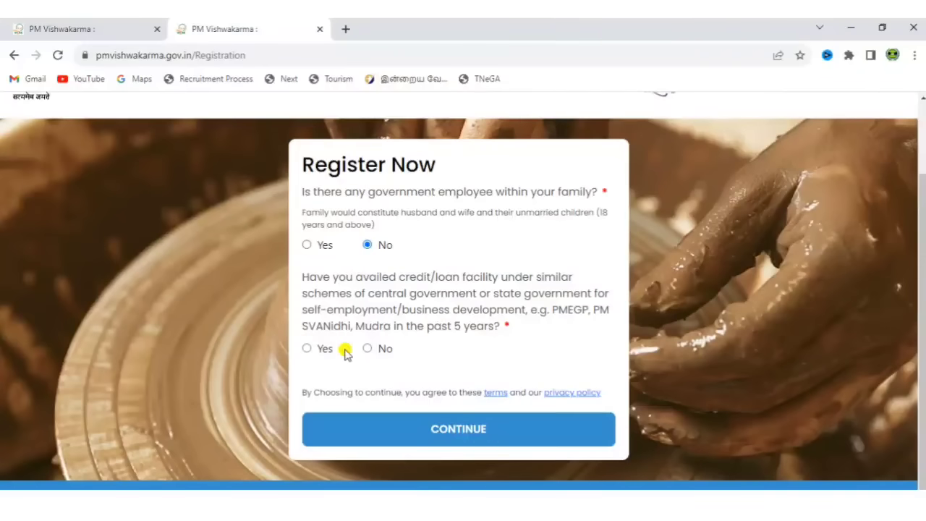
click(367, 348)
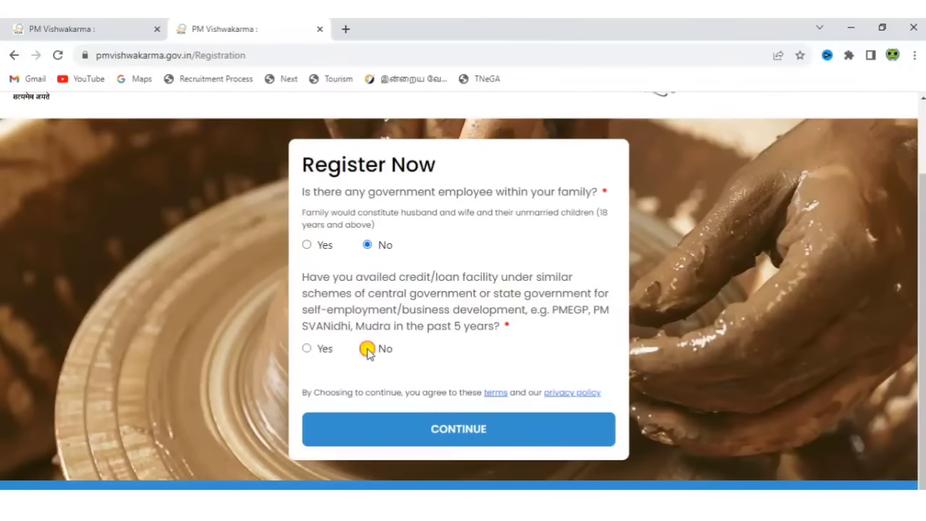
Enter the Aadhaar-linked mobile number and Aadhaar number, pass reCAPTCHA, accept terms, and request the OTP.
click(419, 430)
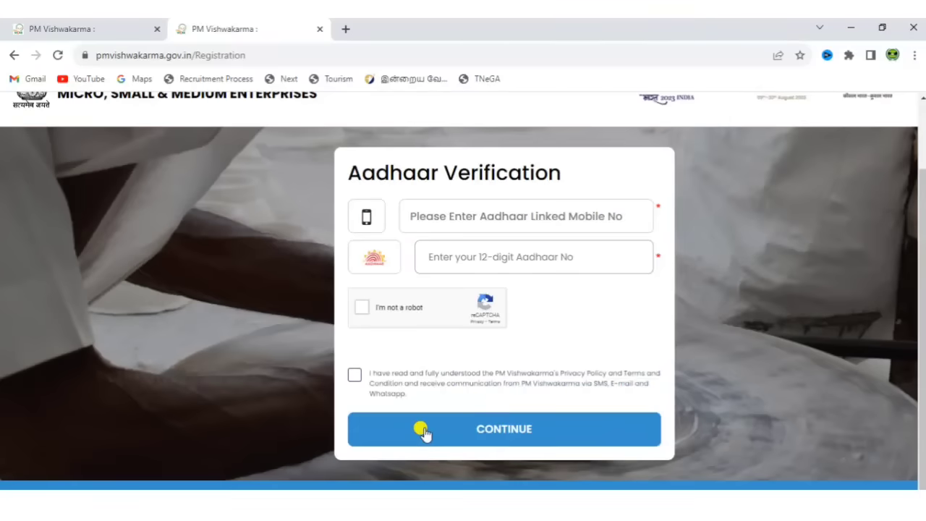
click(537, 215)
text(9)
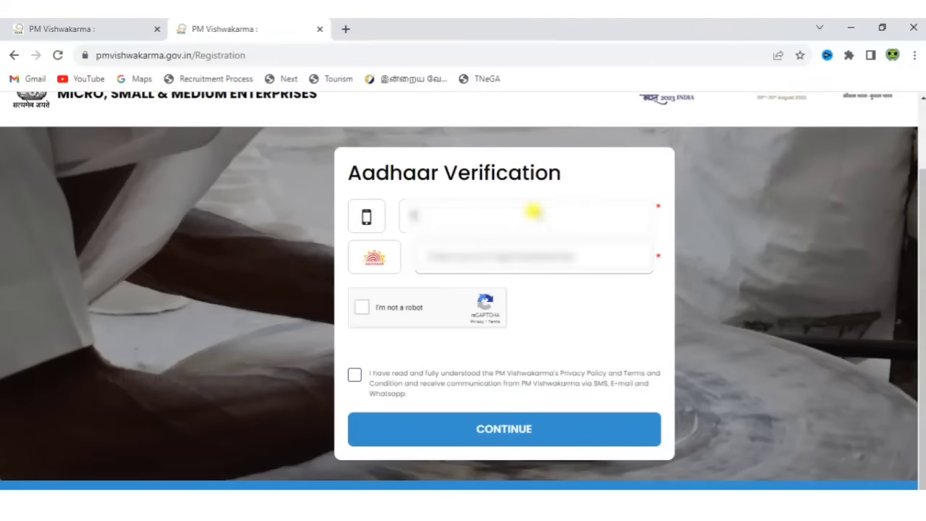
text(876543)
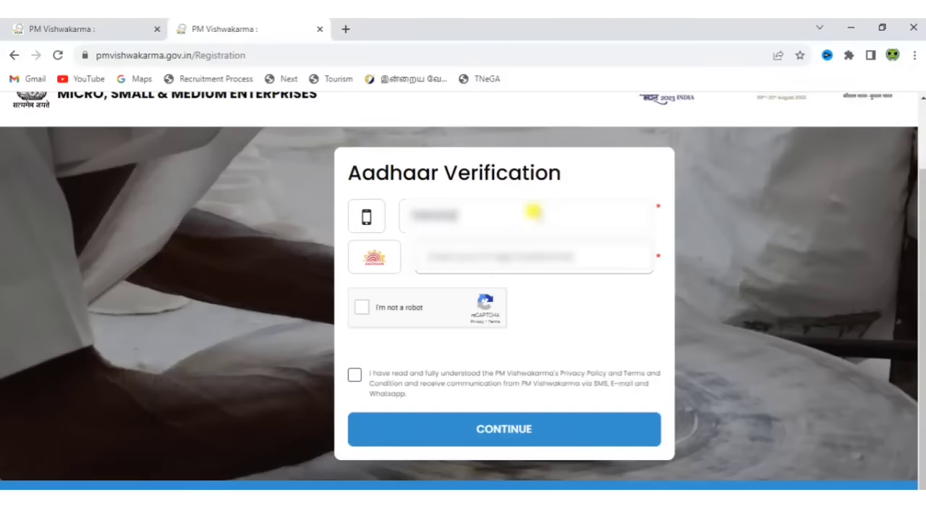
text(210)
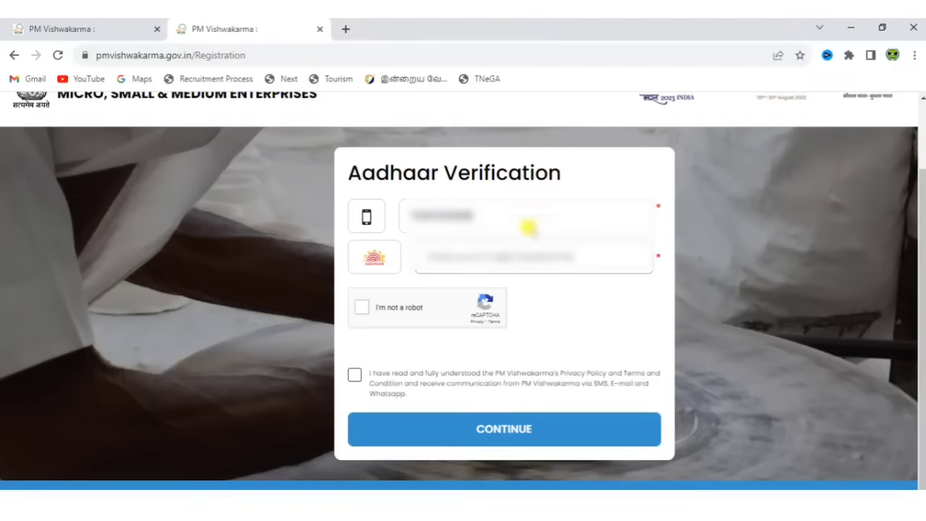
click(525, 251)
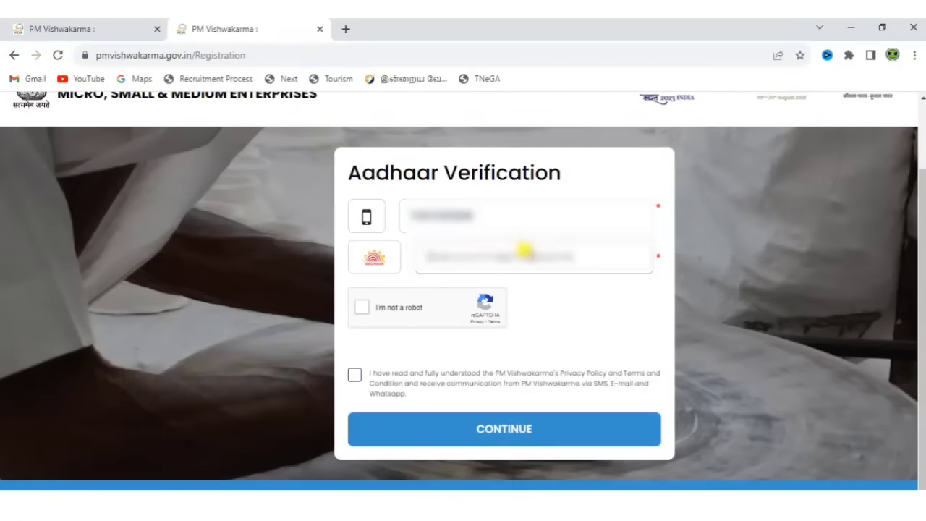
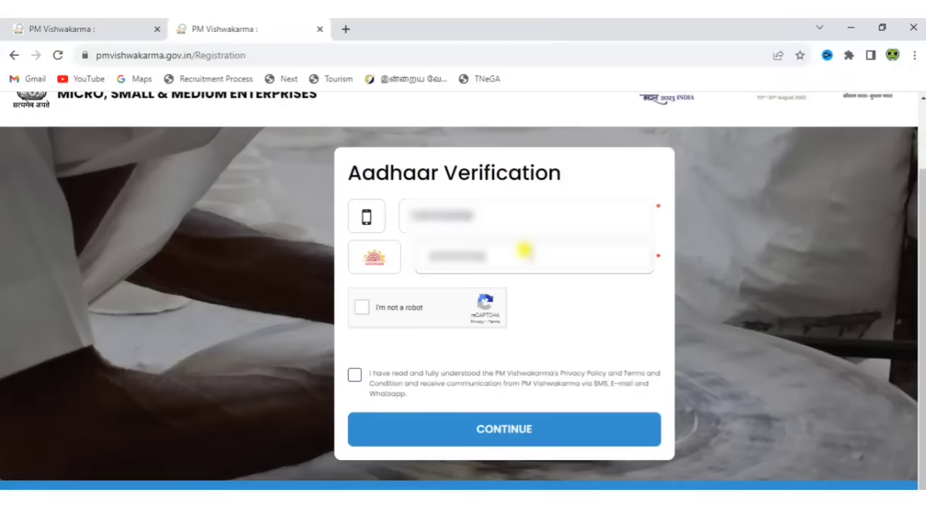
click(360, 309)
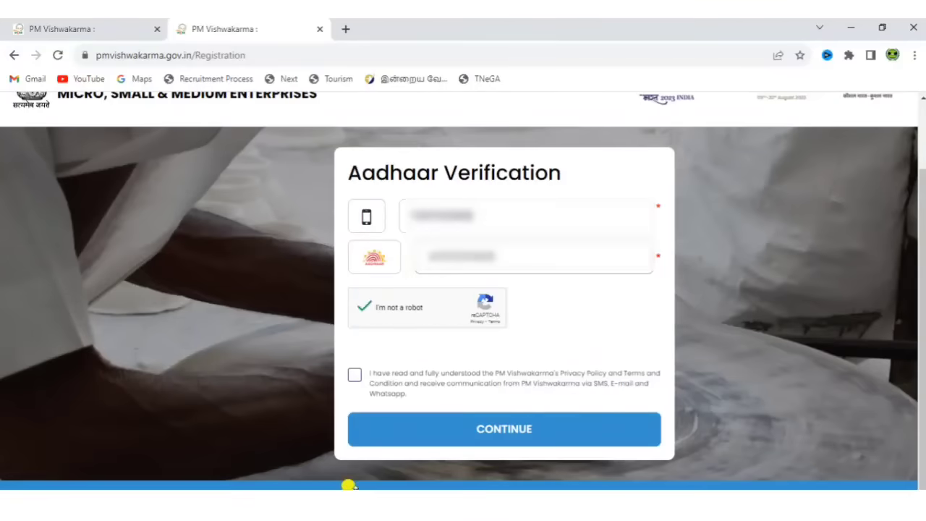
click(354, 374)
click(453, 429)
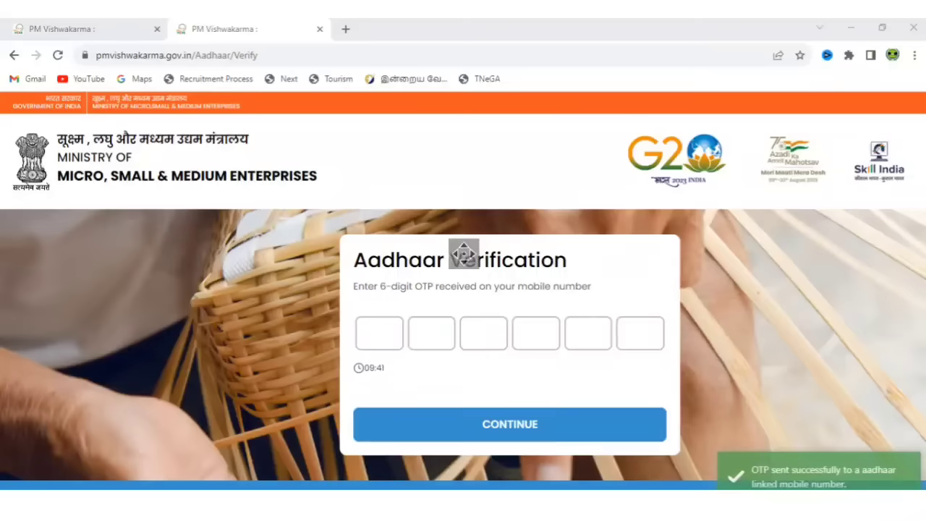
Verify the mobile with the 6-digit OTP, tick consent, and start biometric Aadhaar verification.
click(384, 327)
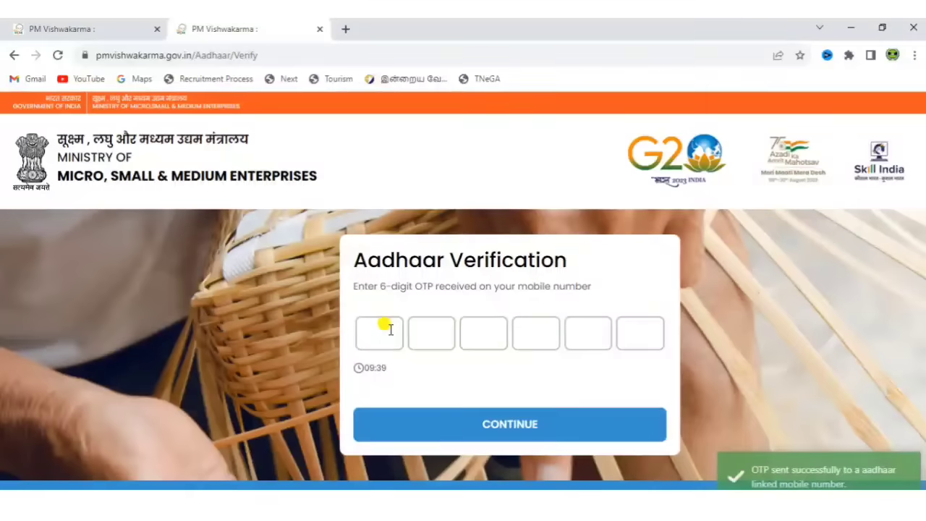
text(••)
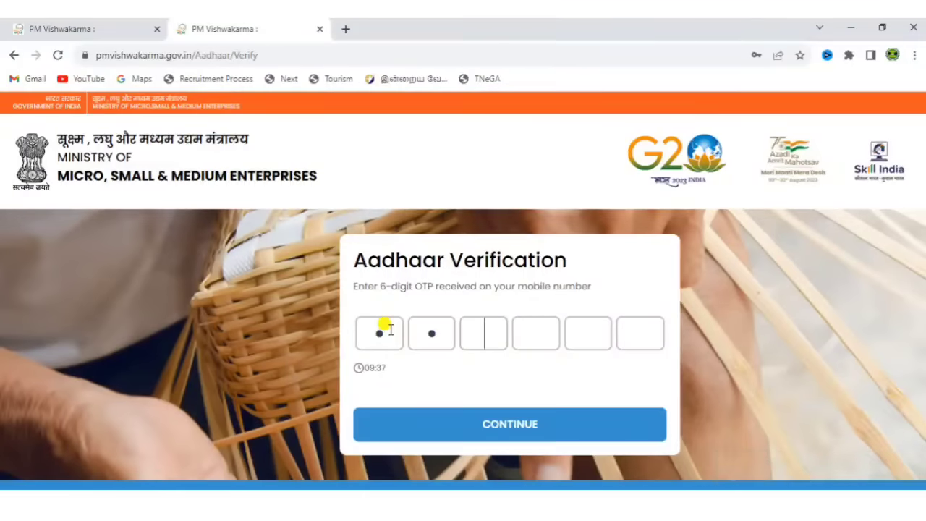
text(••••)
click(500, 426)
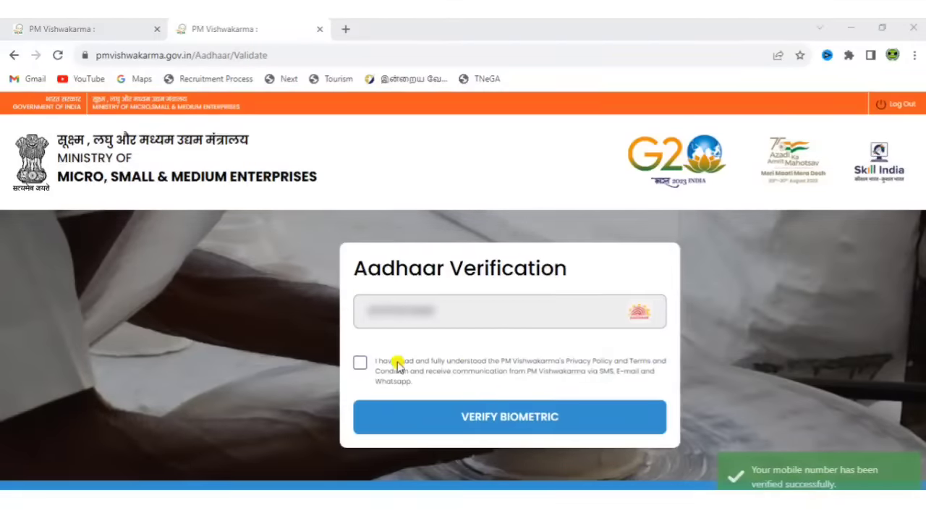
click(360, 363)
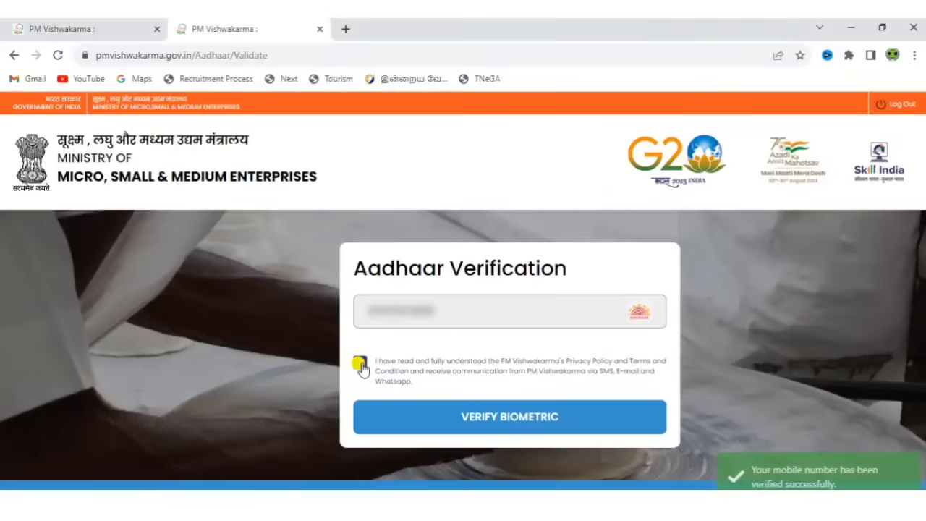
click(359, 363)
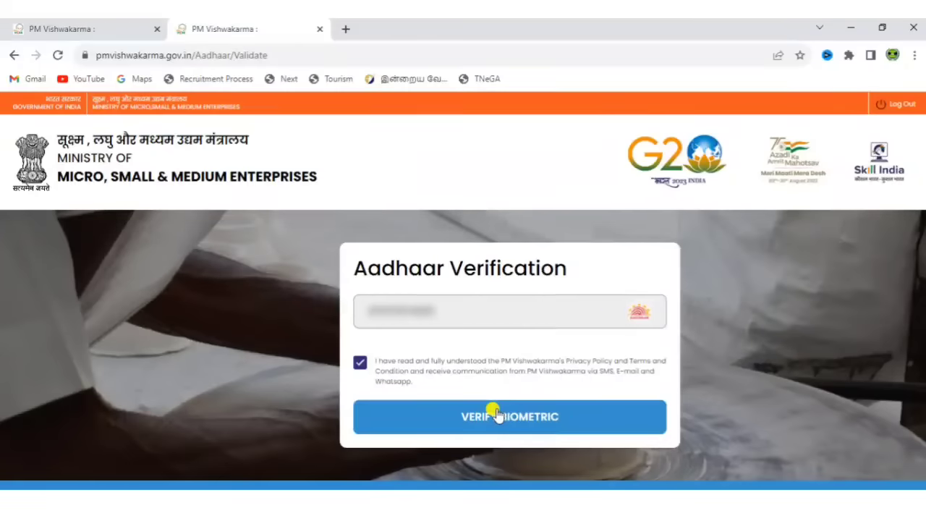
click(496, 414)
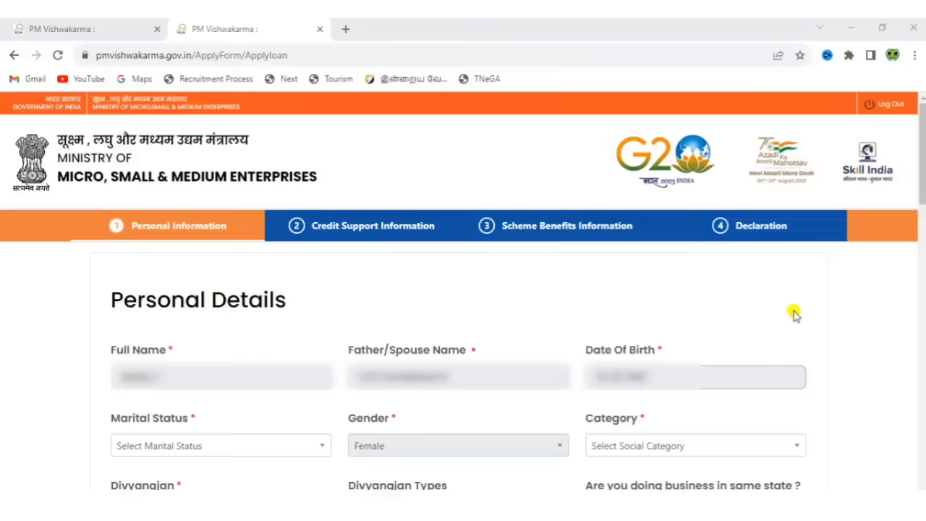
Set Marital Status to Married and Category to OBC.
click(221, 447)
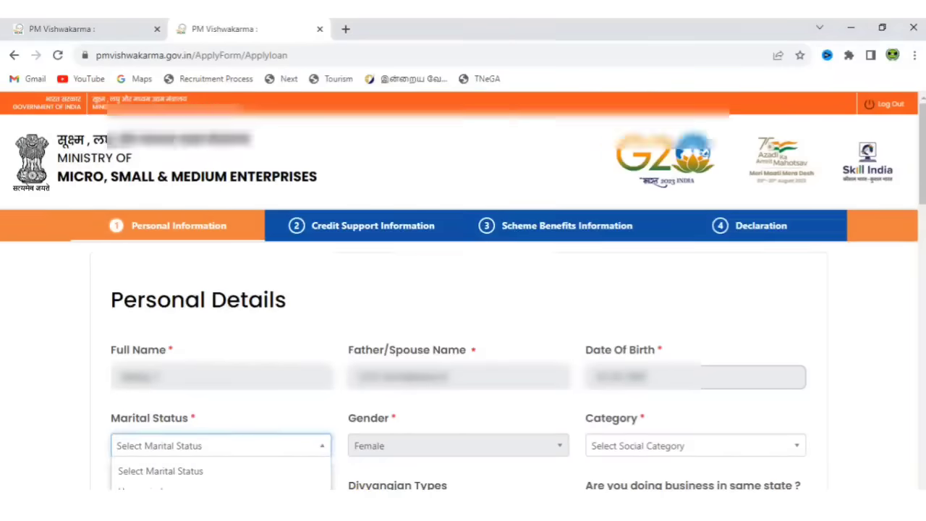
scroll(431, 392, down, 3)
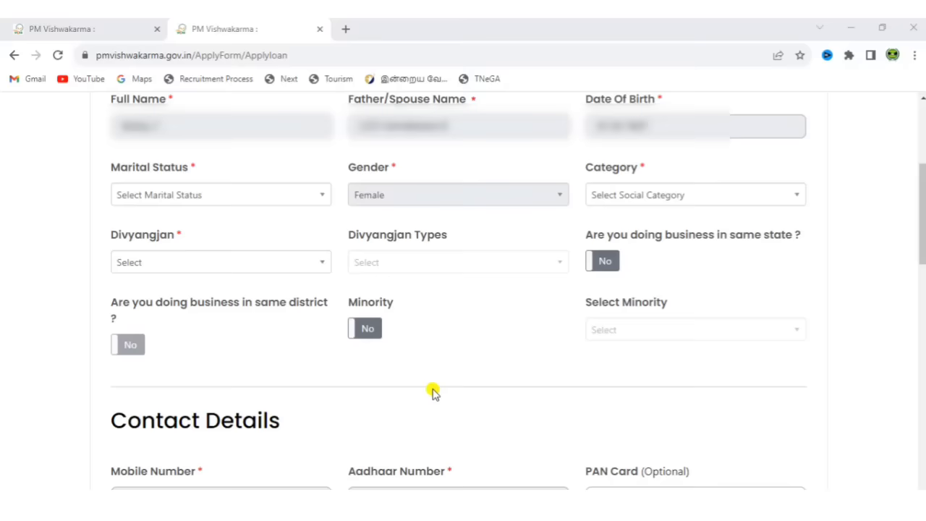
click(201, 197)
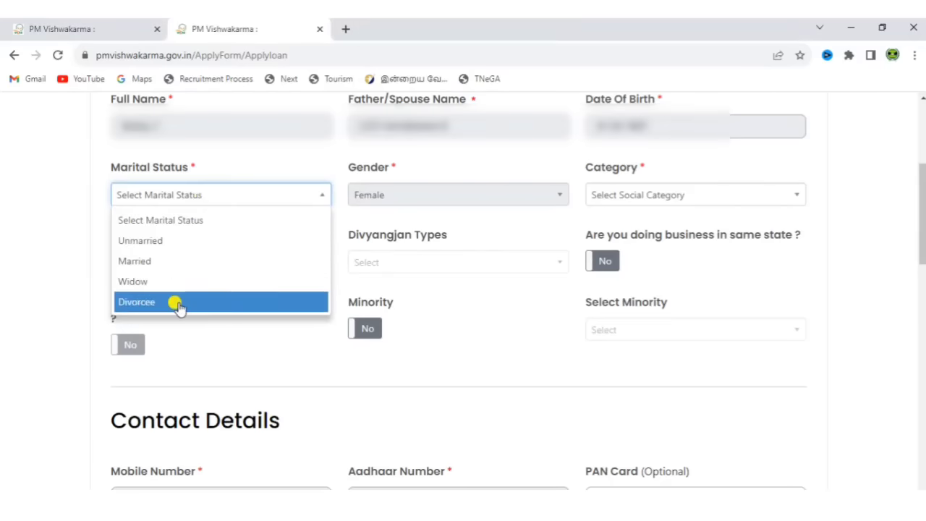
click(170, 263)
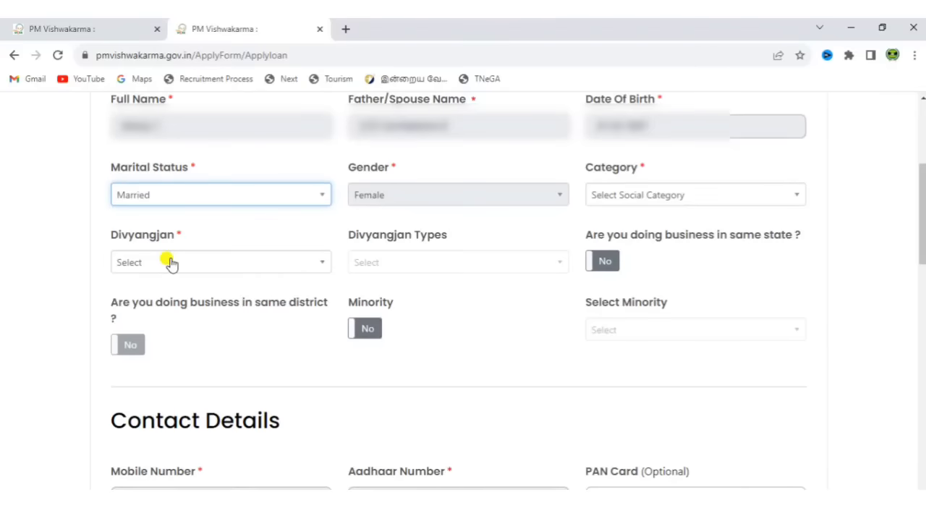
click(617, 191)
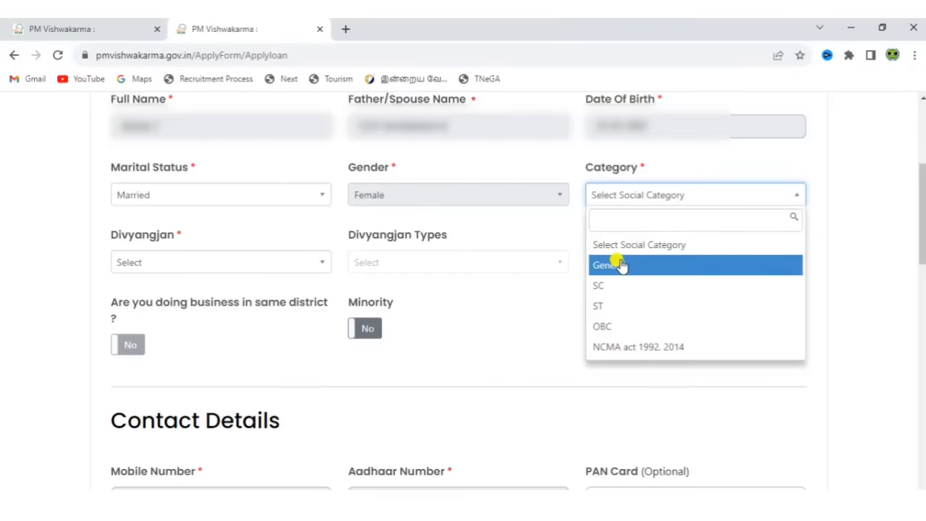
click(616, 327)
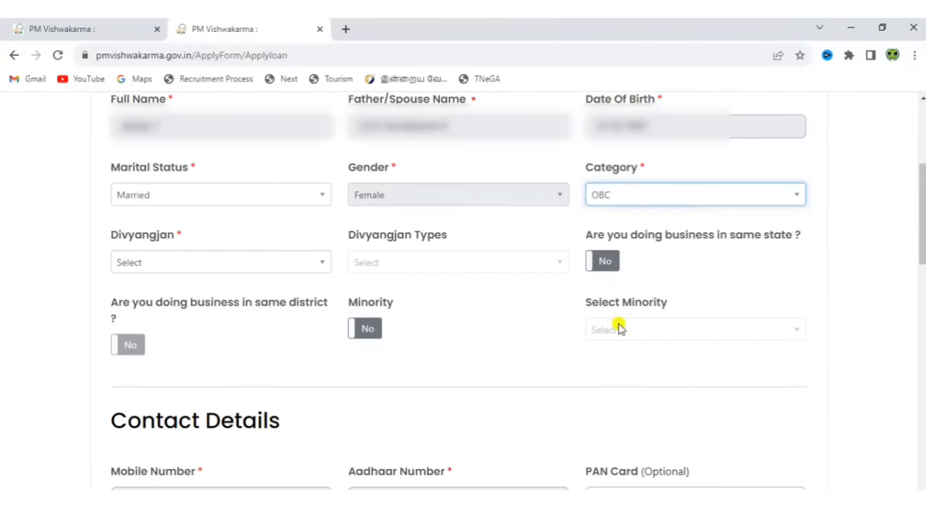
Set Divyangjan to No after briefly trying Yes and viewing the Divyangjan types.
click(191, 266)
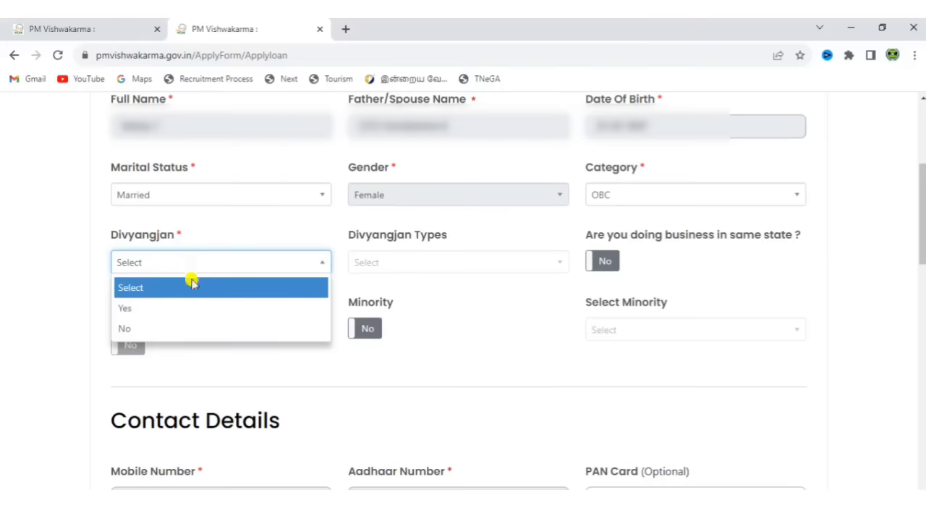
click(188, 309)
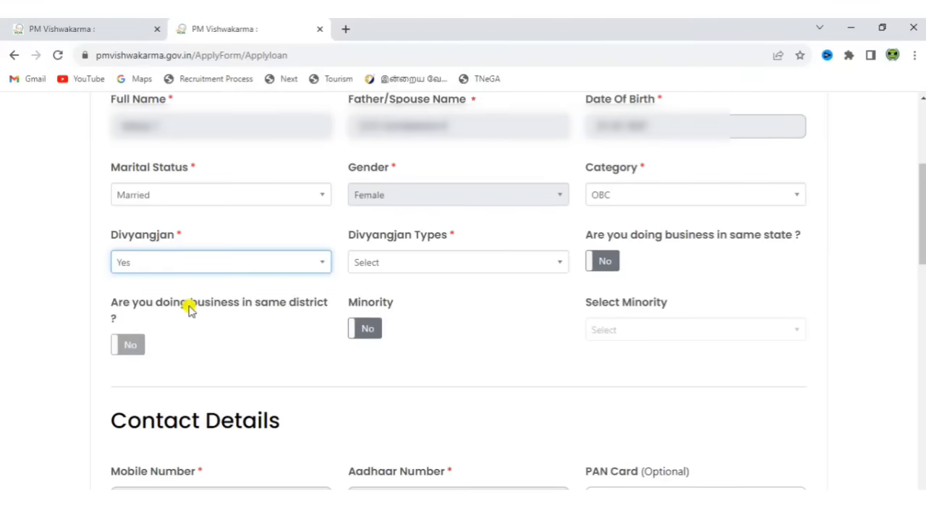
click(386, 270)
click(388, 273)
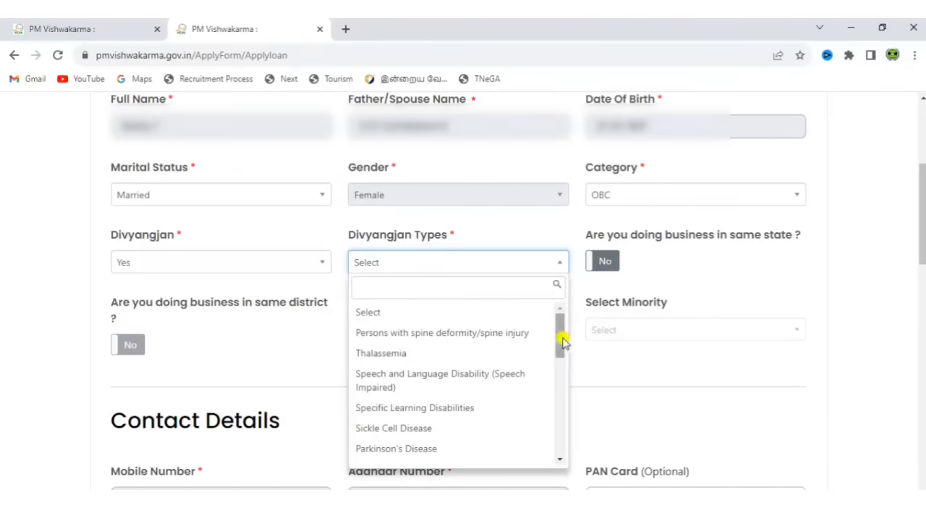
drag(560, 339, 548, 439)
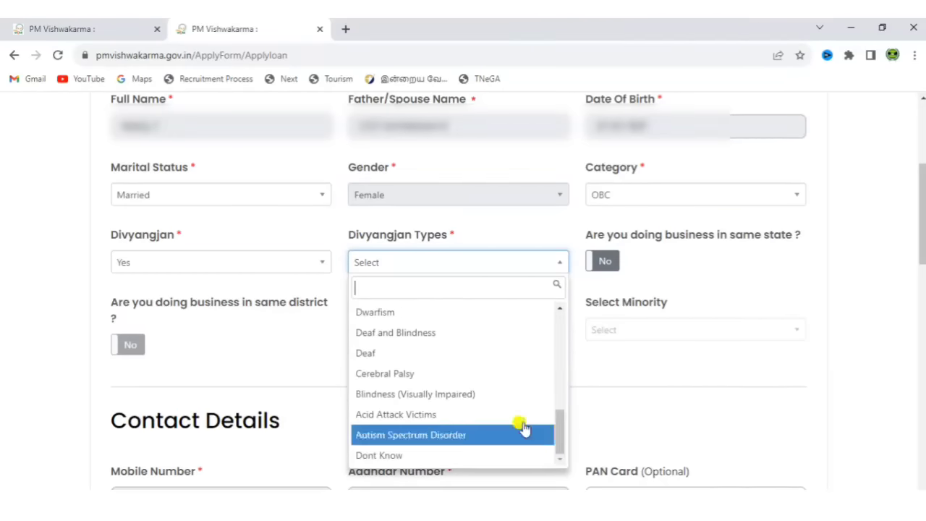
click(190, 266)
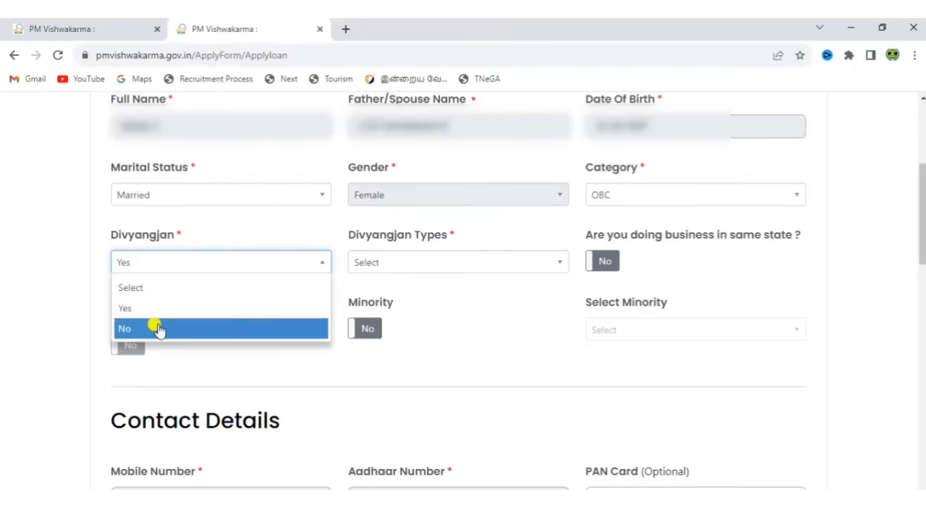
click(156, 326)
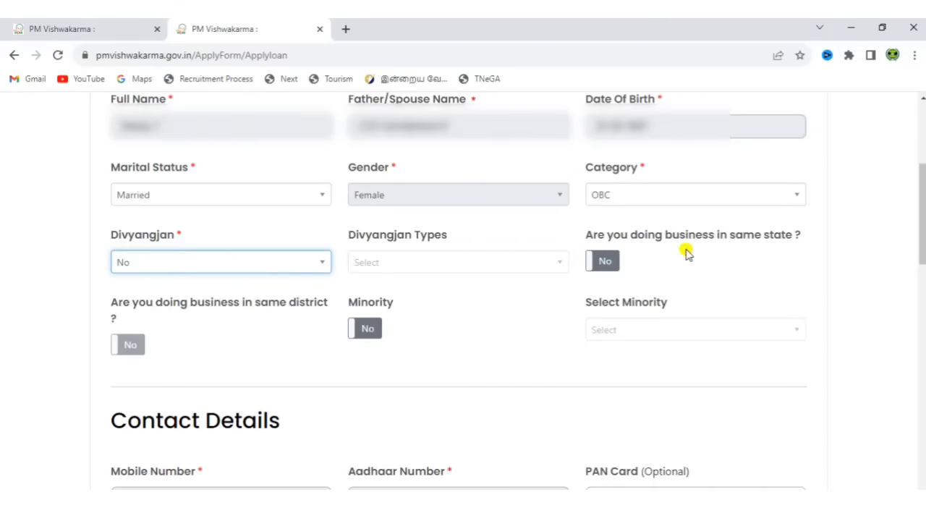
Mark business in the same state and district as Yes, leaving Minority at No.
click(598, 265)
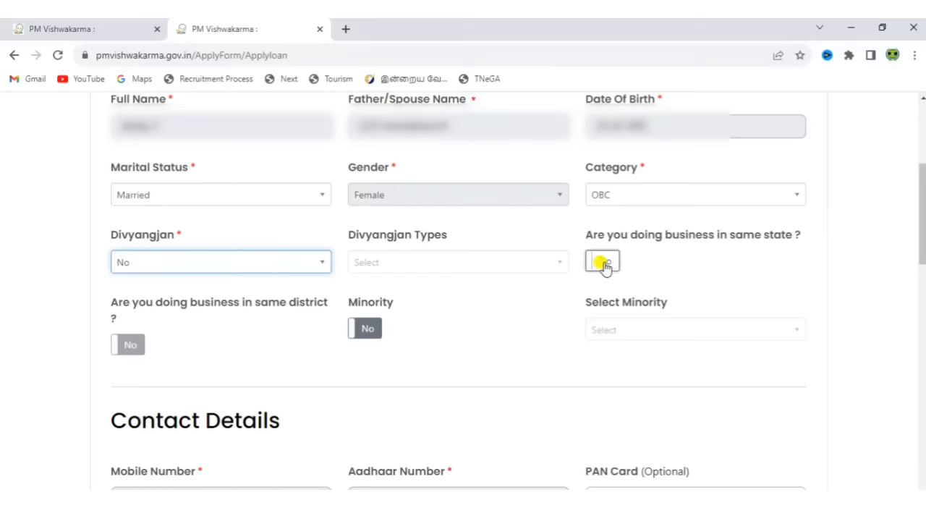
click(601, 263)
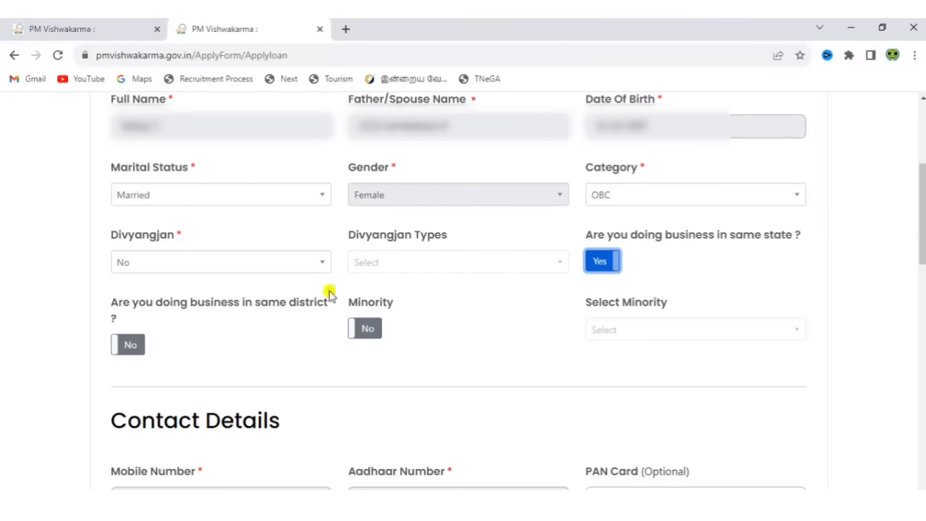
click(130, 350)
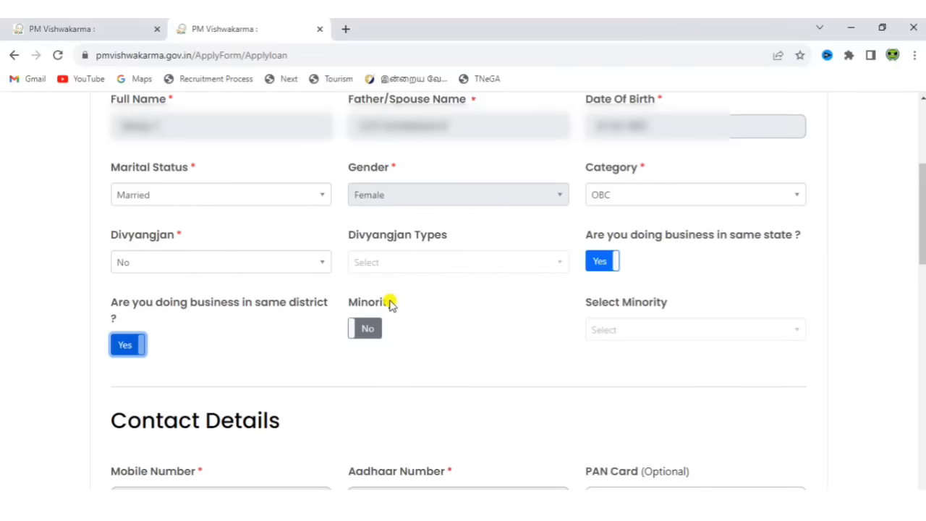
click(367, 327)
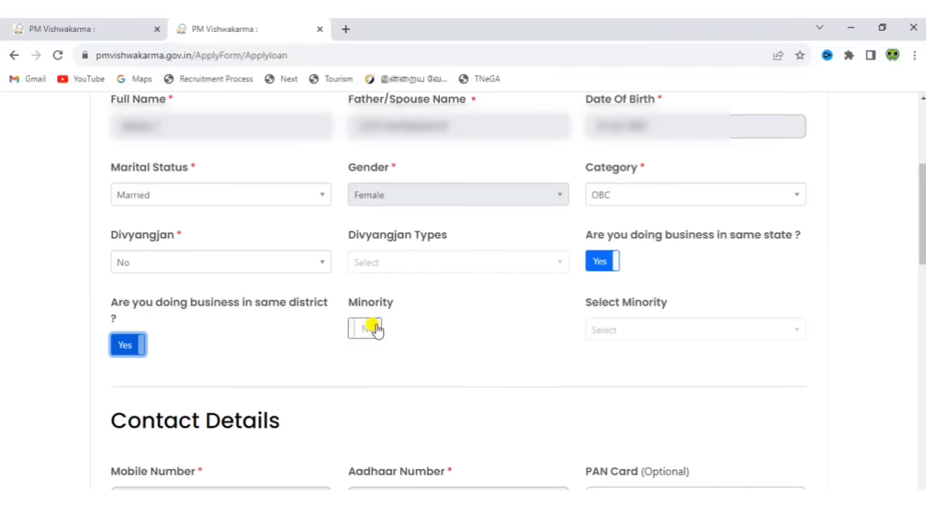
click(601, 340)
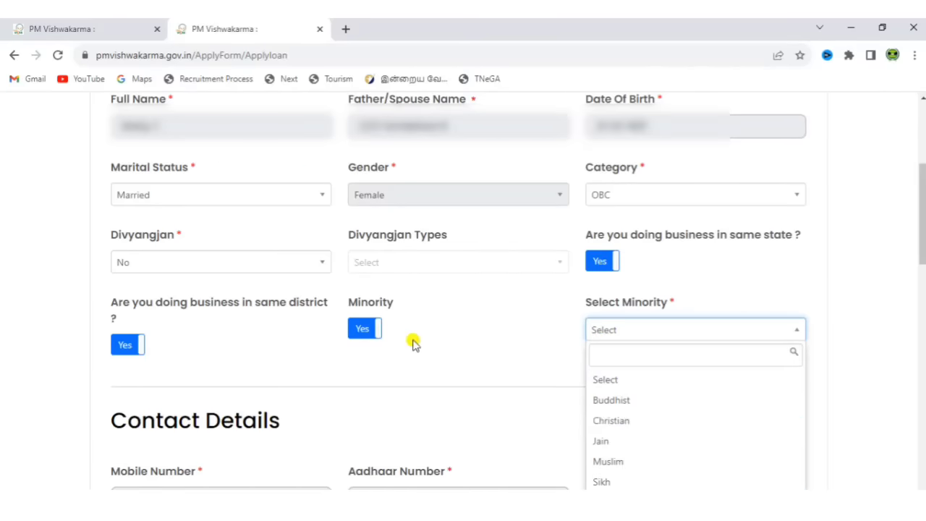
click(359, 331)
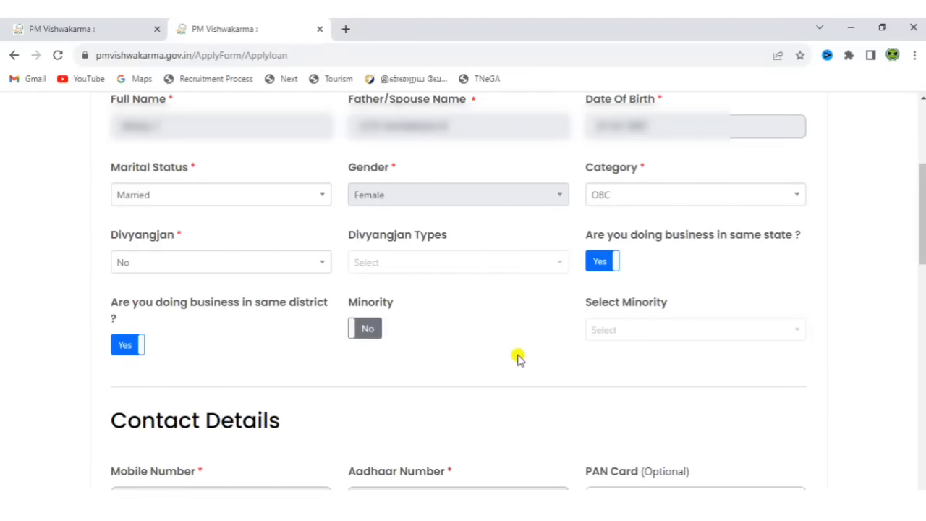
Scroll down past the PAN Card field toward Family Details.
scroll(463, 289, down, 4)
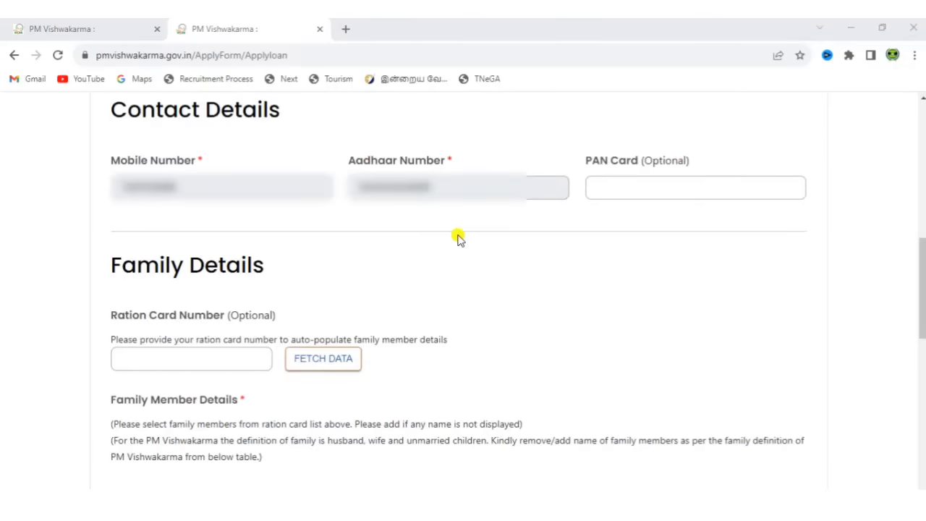
click(640, 189)
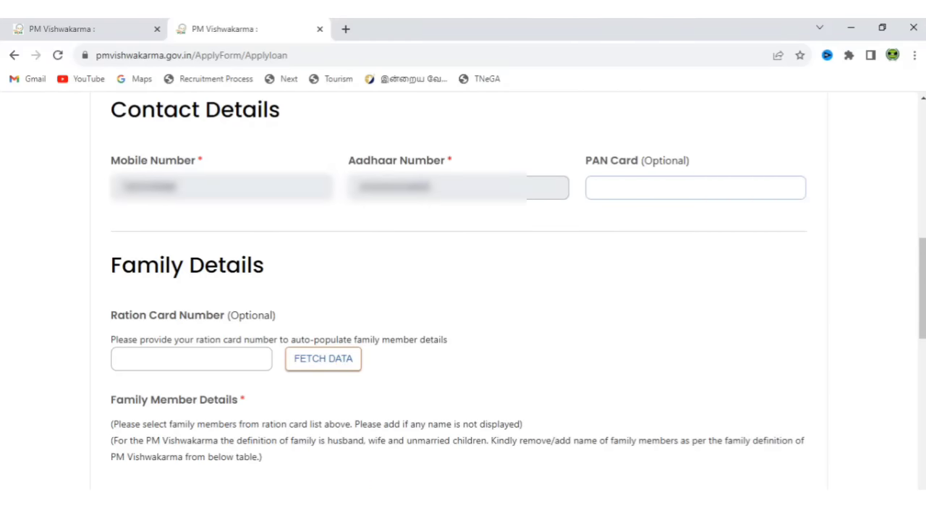
scroll(458, 351, down, 2)
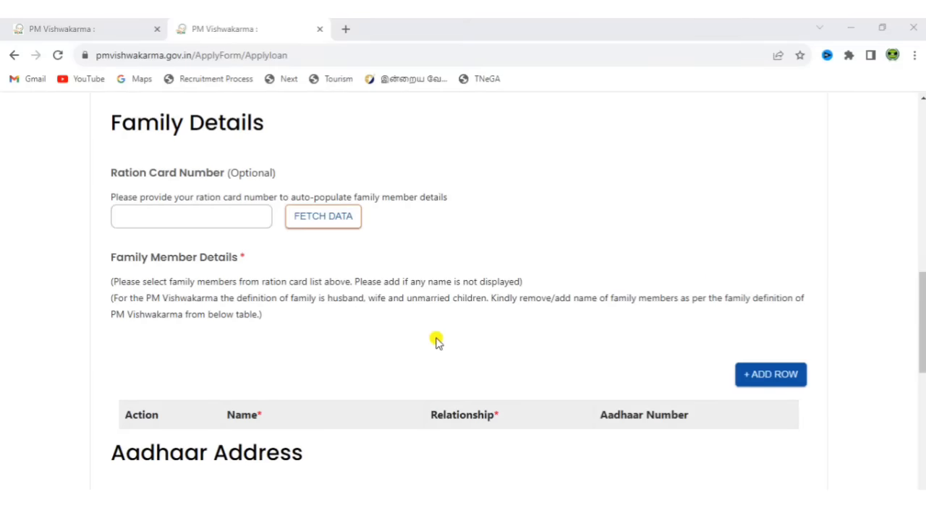
Add a family member row with relationship HUSBAND, then add another family member row.
click(753, 380)
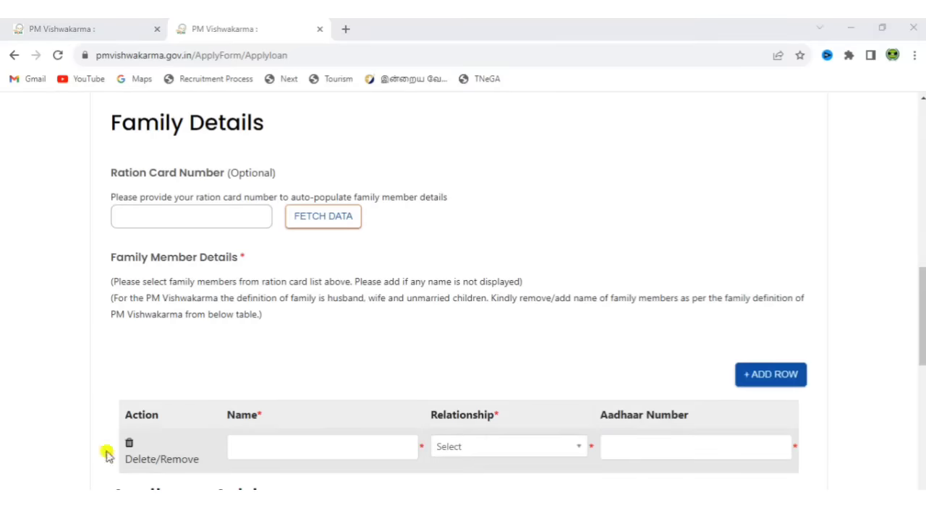
click(293, 448)
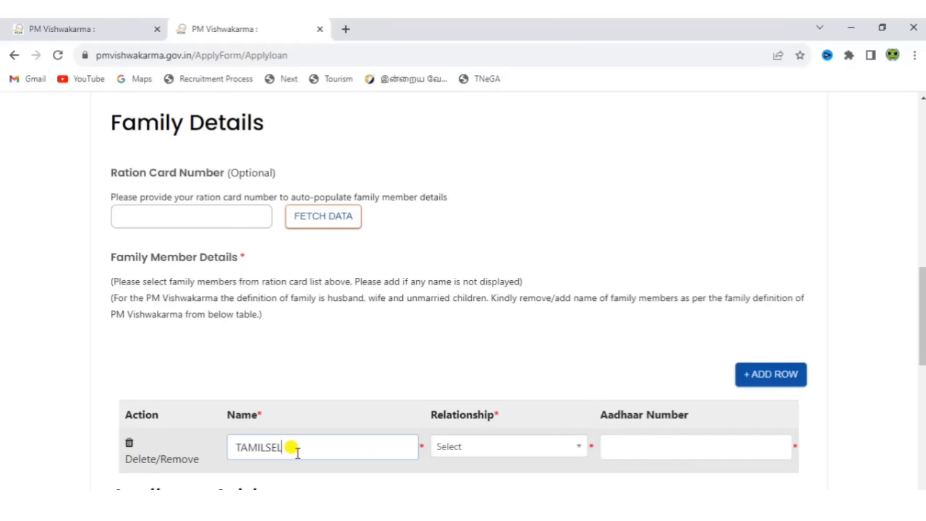
click(496, 453)
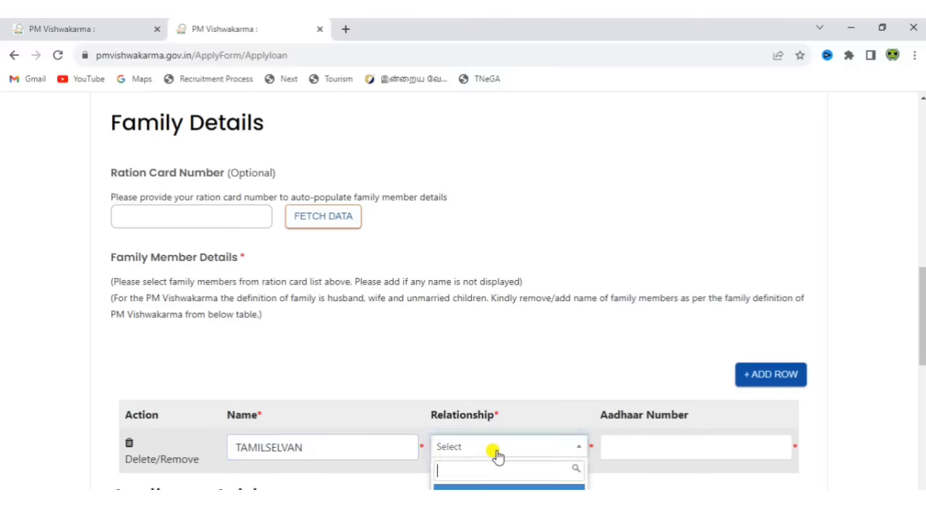
scroll(400, 484, down, 1)
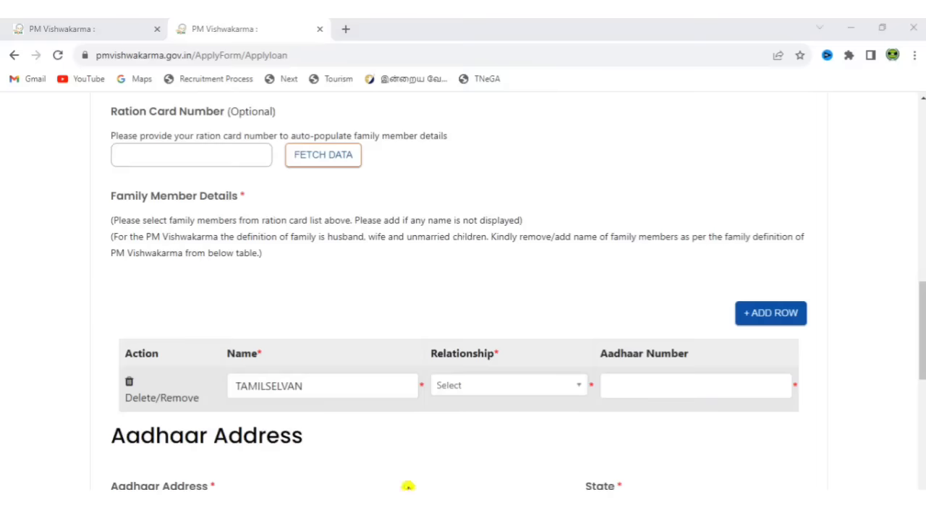
click(522, 398)
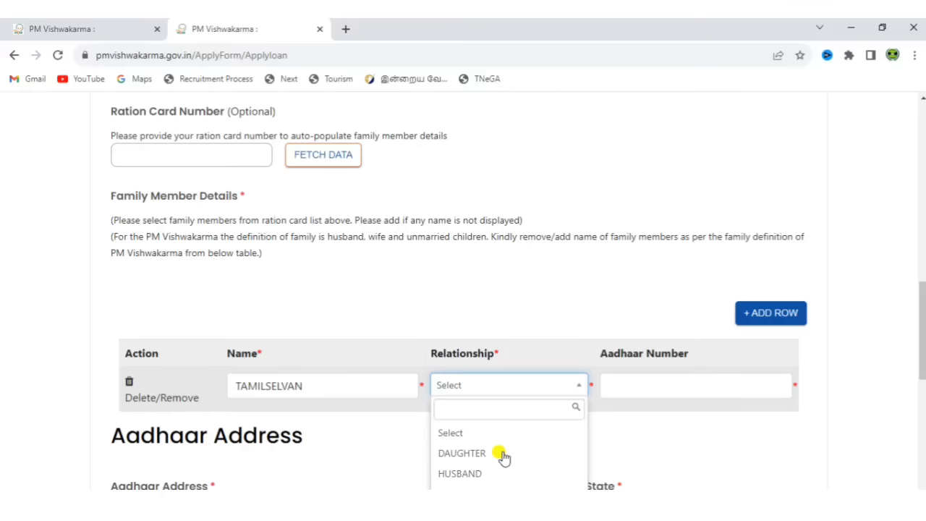
click(459, 473)
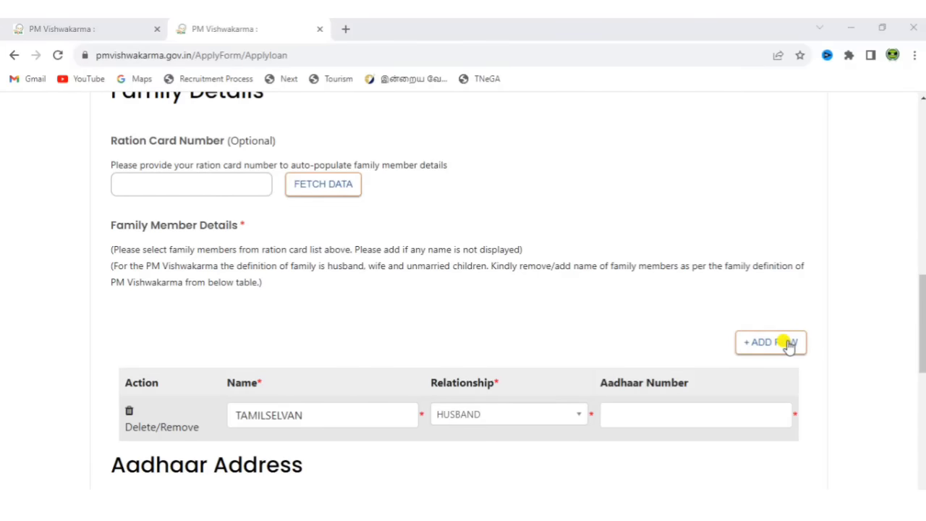
click(788, 345)
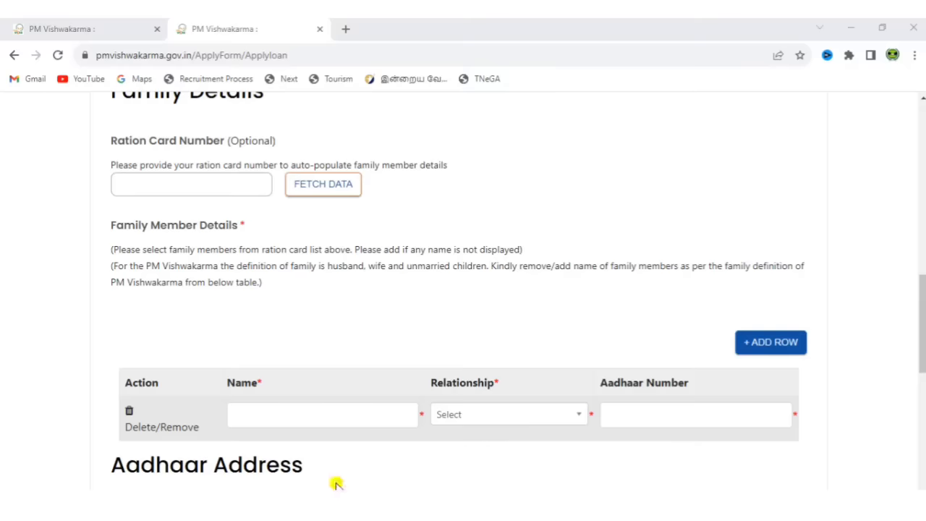
Set the current address to Same as Aadhaar Address.
scroll(463, 289, down, 5)
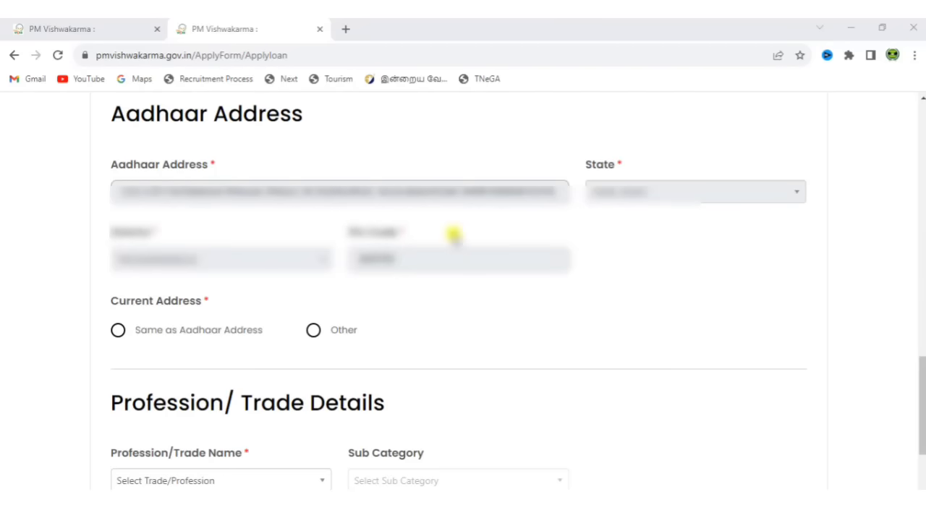
click(119, 302)
drag(119, 303, 209, 305)
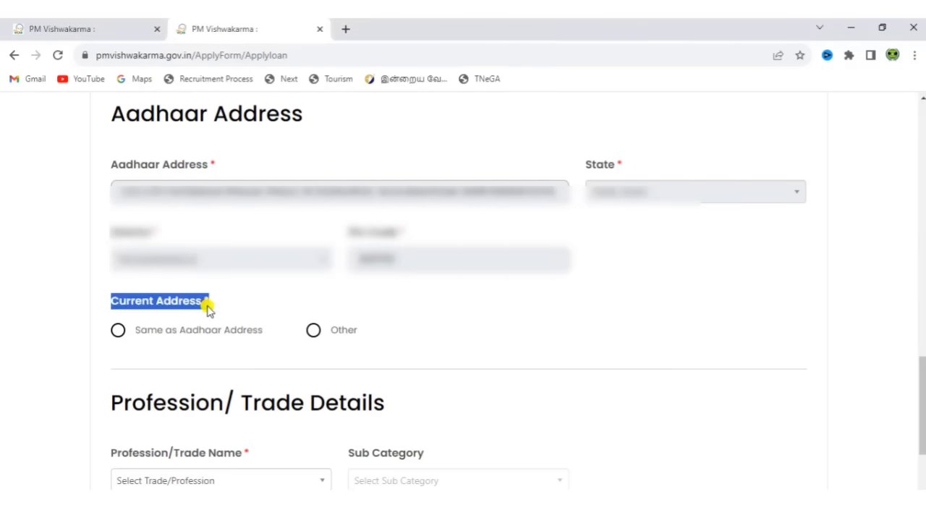
click(119, 333)
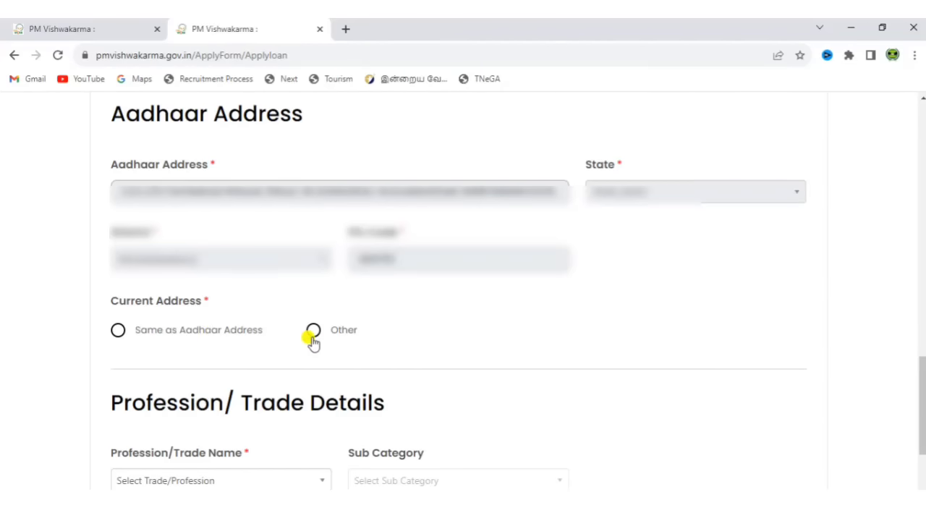
click(118, 330)
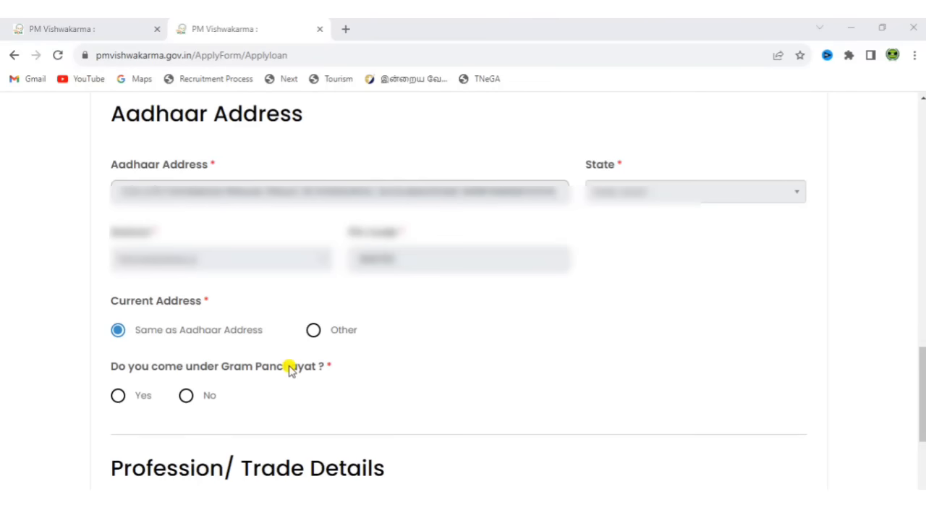
Answer Yes for Gram Panchayat, with Block THANDARAMPET and Gram Panchayat Se.Cudalur.
click(115, 396)
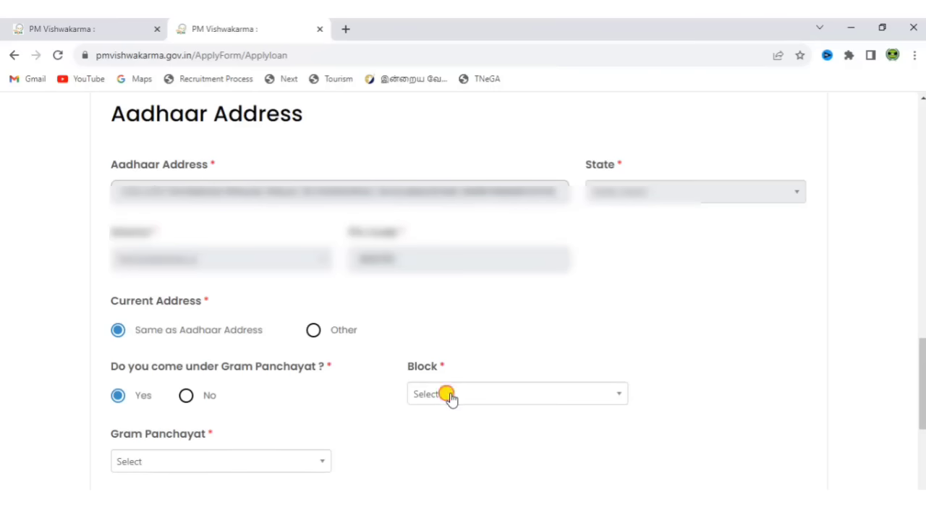
click(447, 396)
text(THA)
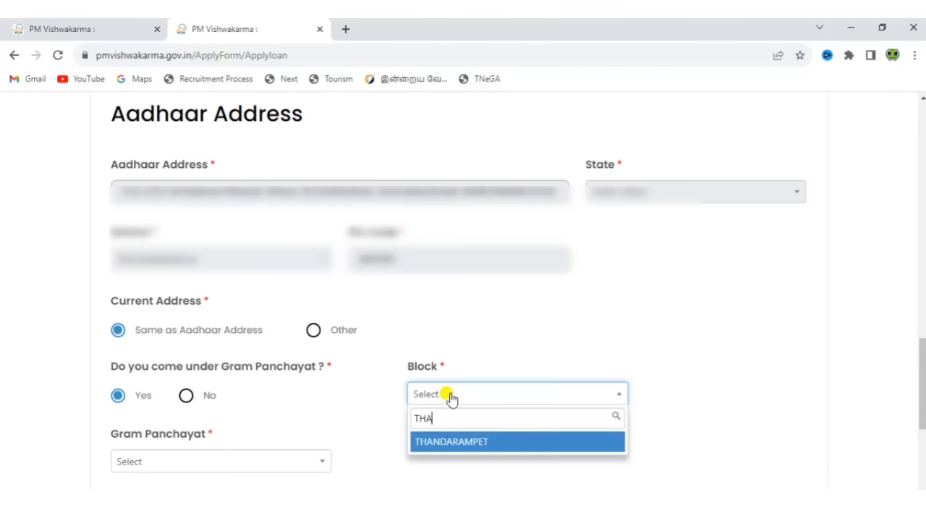
key(Return)
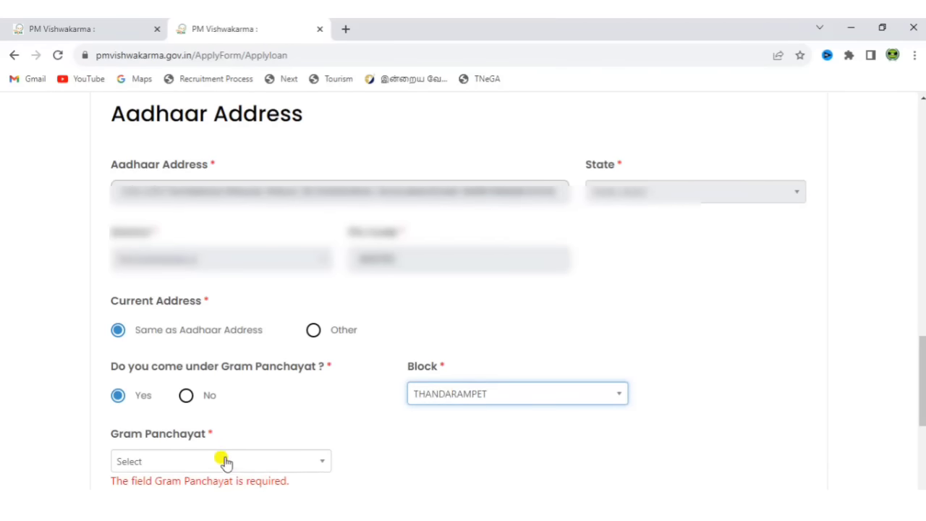
click(224, 462)
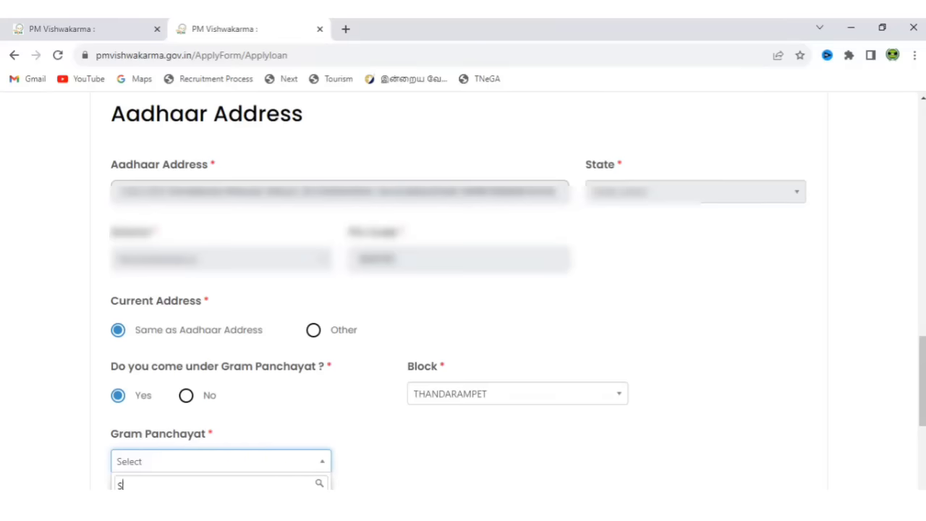
text(S)
key(Return)
scroll(311, 289, down, 3)
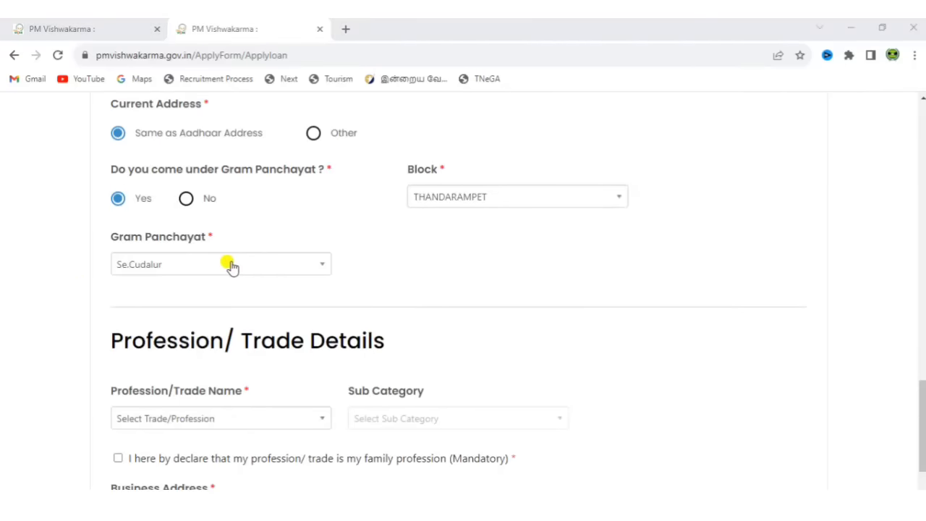
Browse the trade list and set the Profession/Trade Name to Potter (Kumhar).
drag(920, 400, 922, 438)
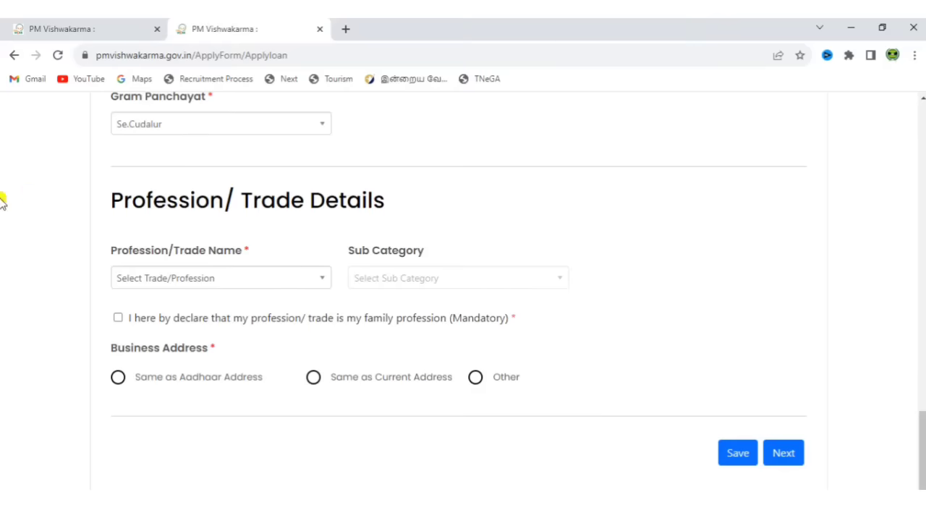
click(246, 288)
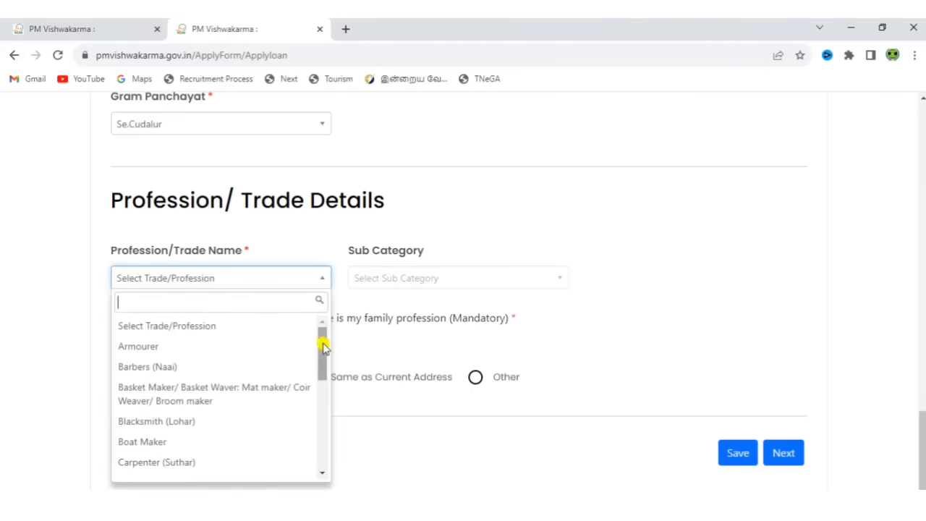
mouse_move(322, 347)
mouse_down()
mouse_move(315, 444)
mouse_move(320, 341)
mouse_up()
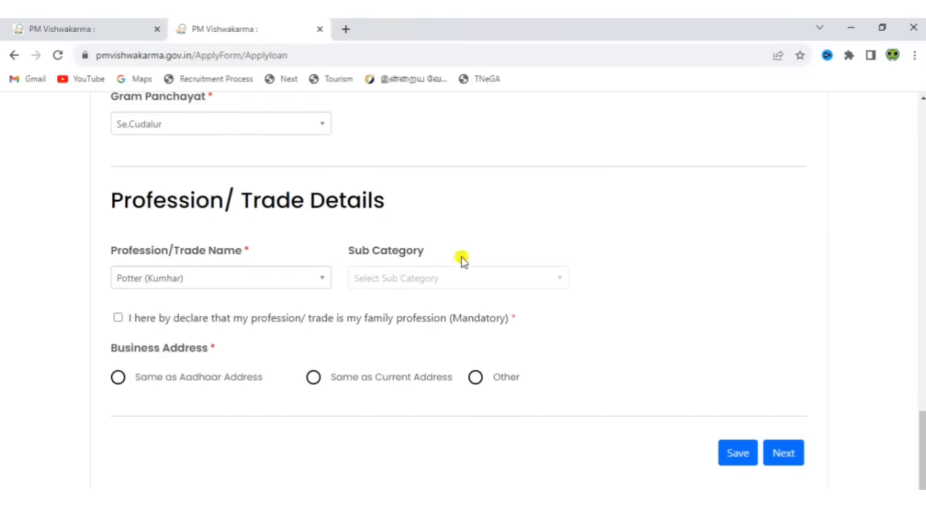
click(274, 286)
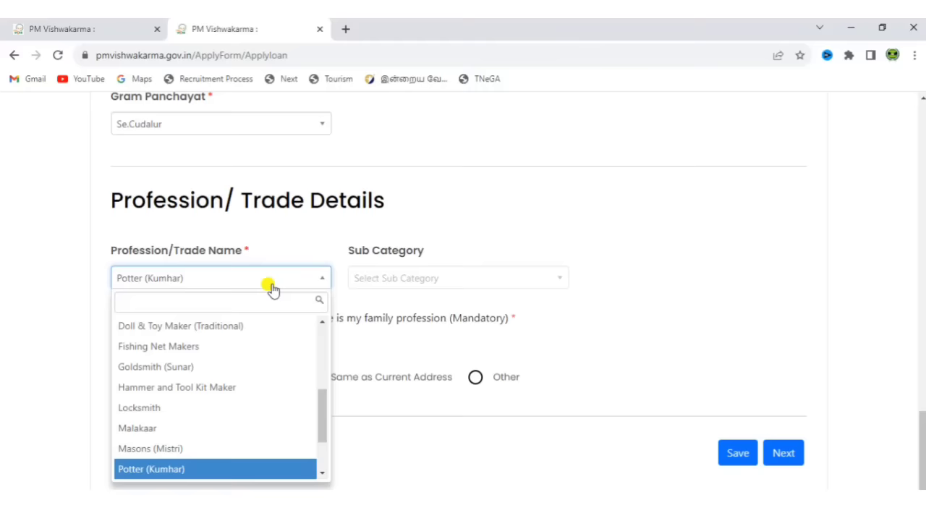
click(214, 329)
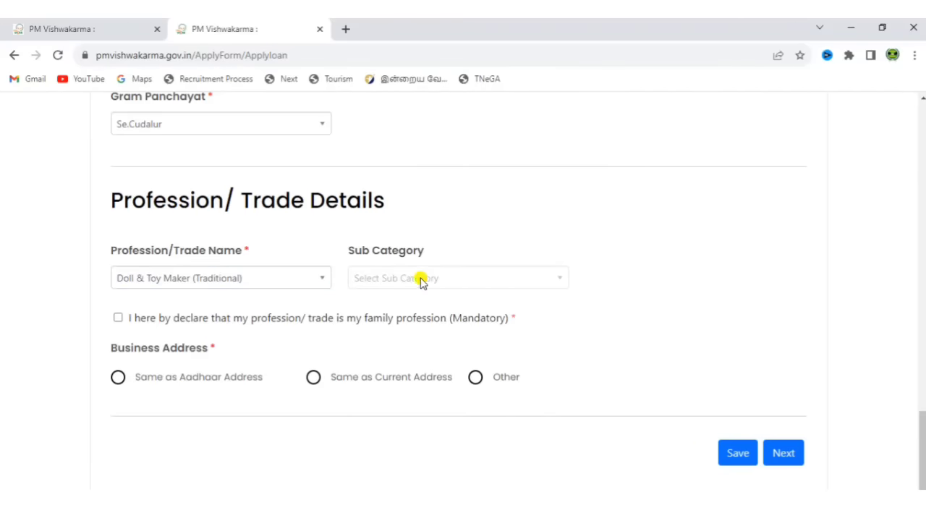
click(238, 290)
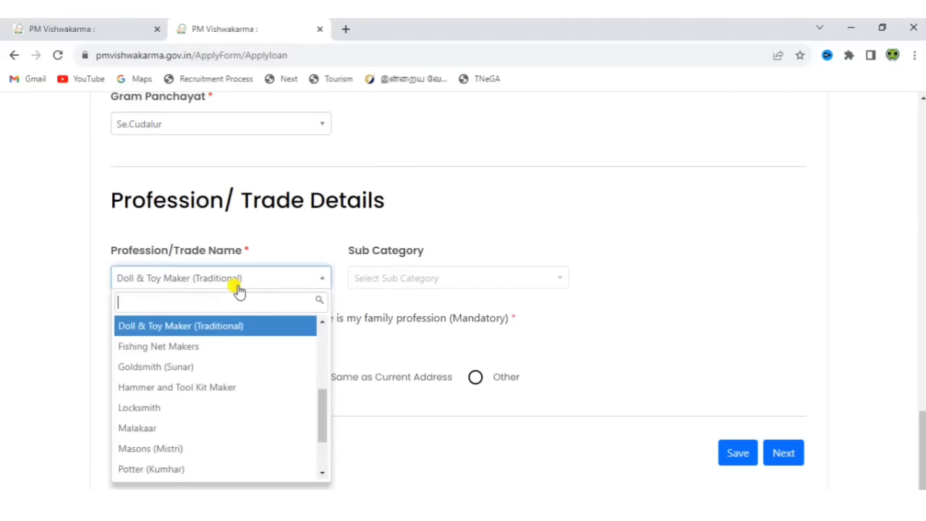
click(199, 389)
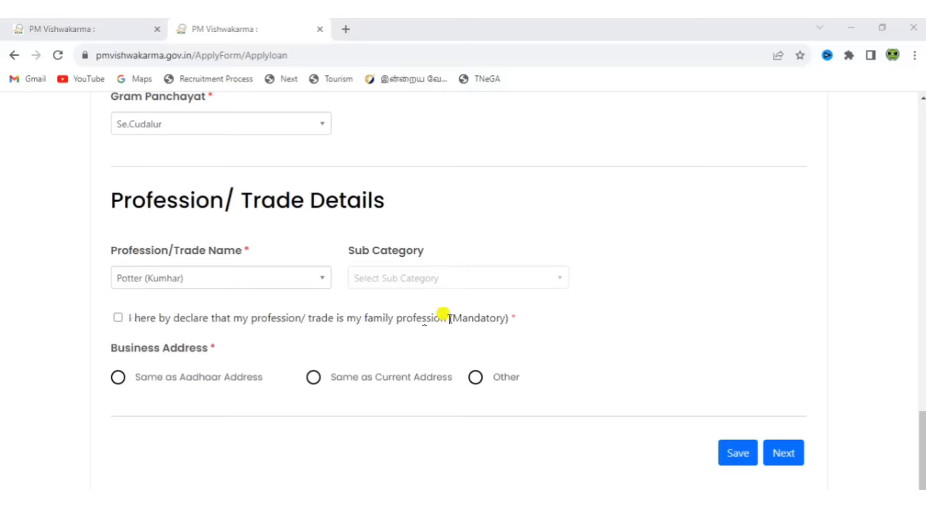
Declare the trade as the family profession and use the Aadhaar address as the business address.
click(117, 318)
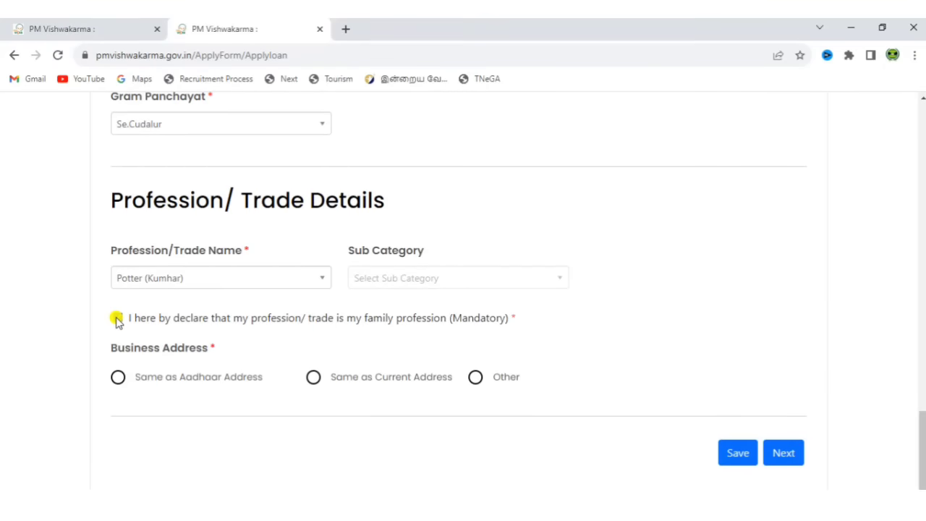
click(117, 319)
click(118, 379)
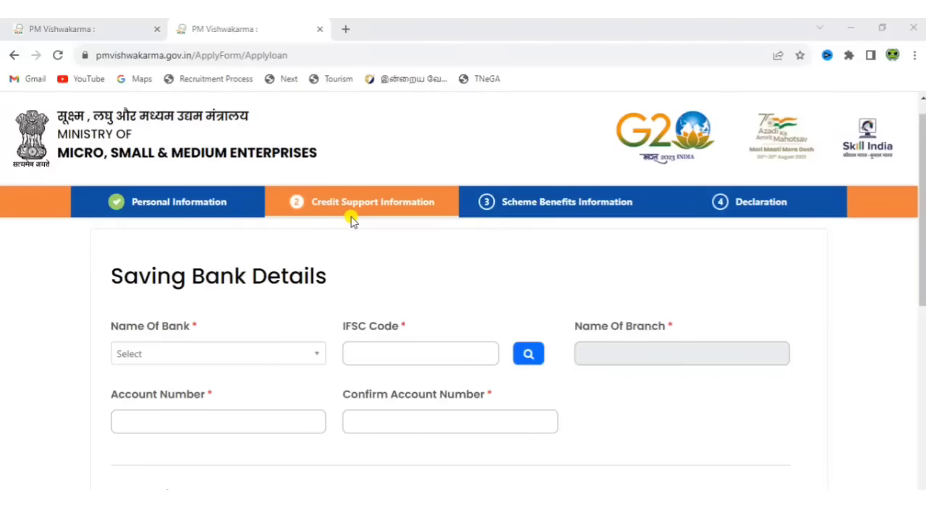
Choose State Bank of India, paste the IFSC code, and enter and confirm the account number.
click(200, 363)
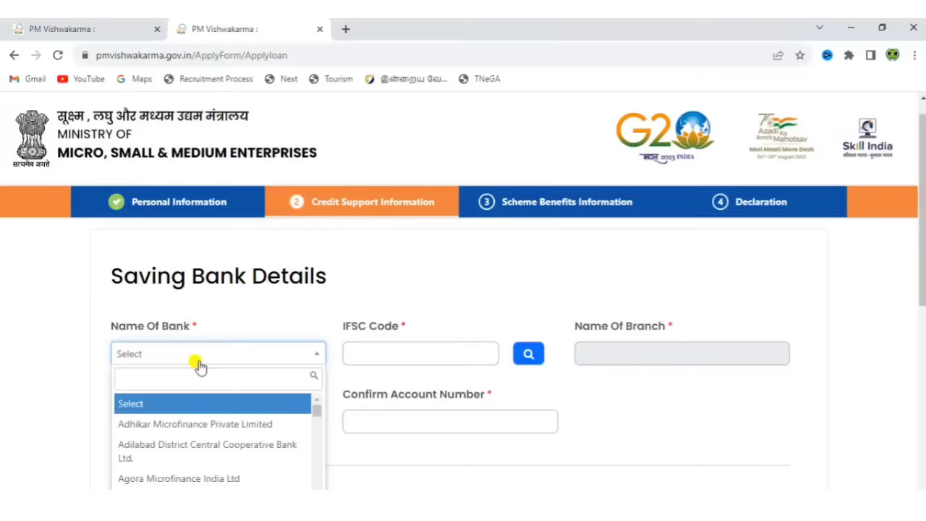
text(STa)
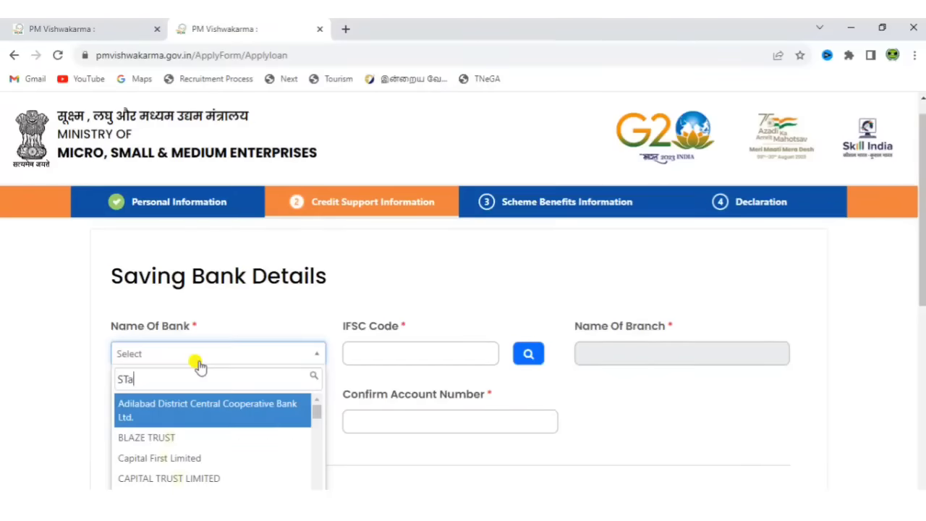
text(te)
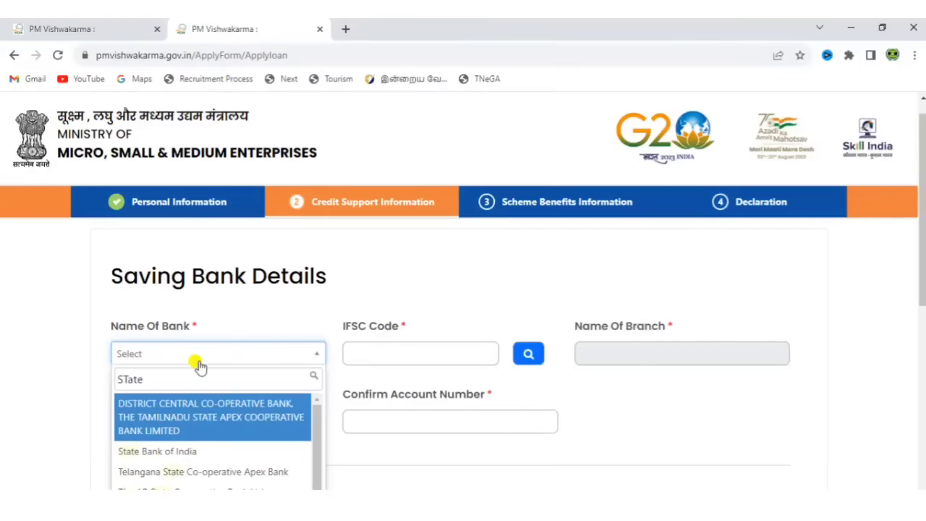
click(181, 448)
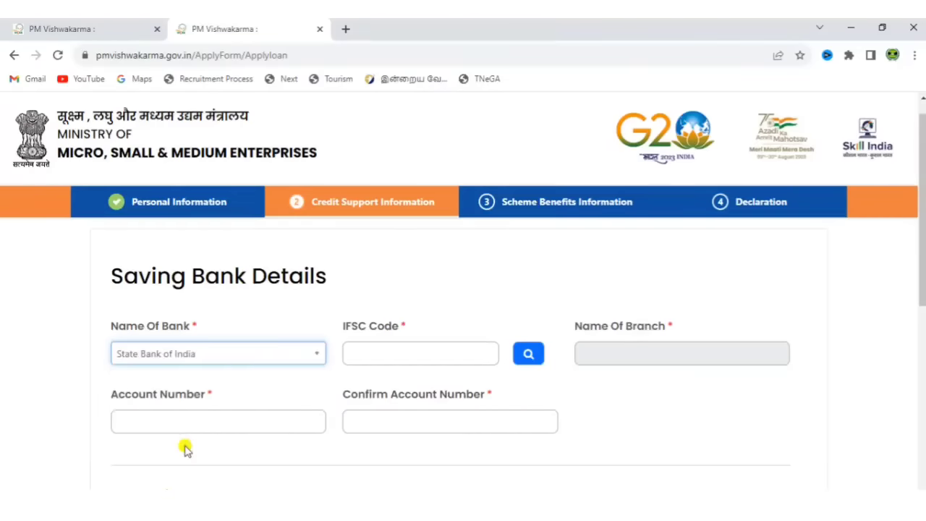
click(410, 352)
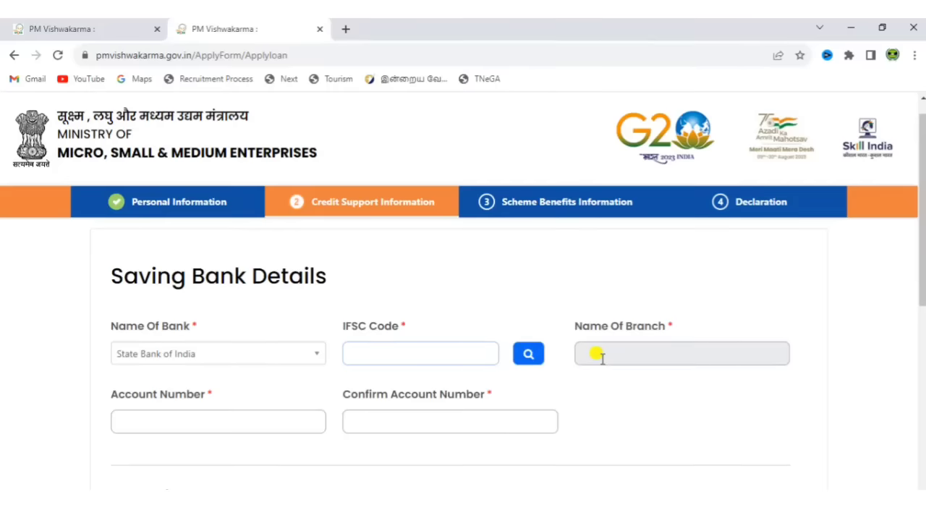
text(SBIN0005637)
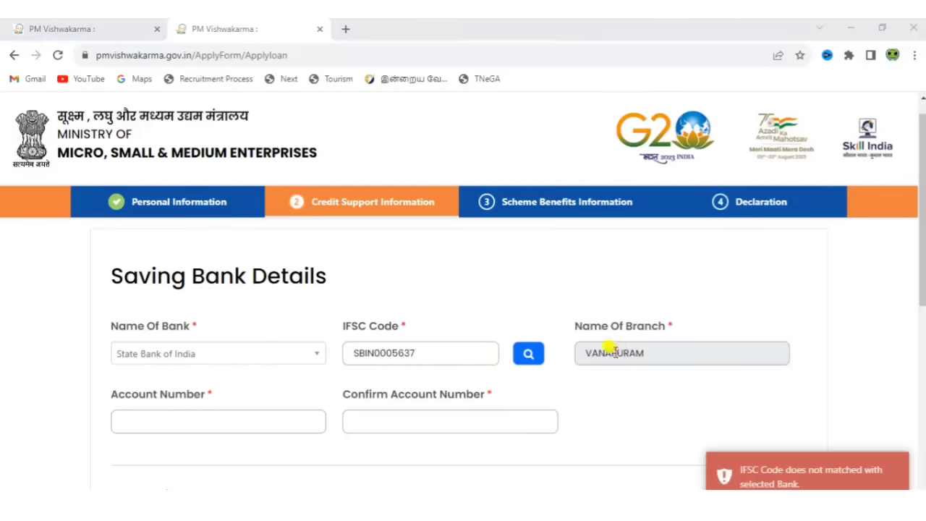
click(228, 419)
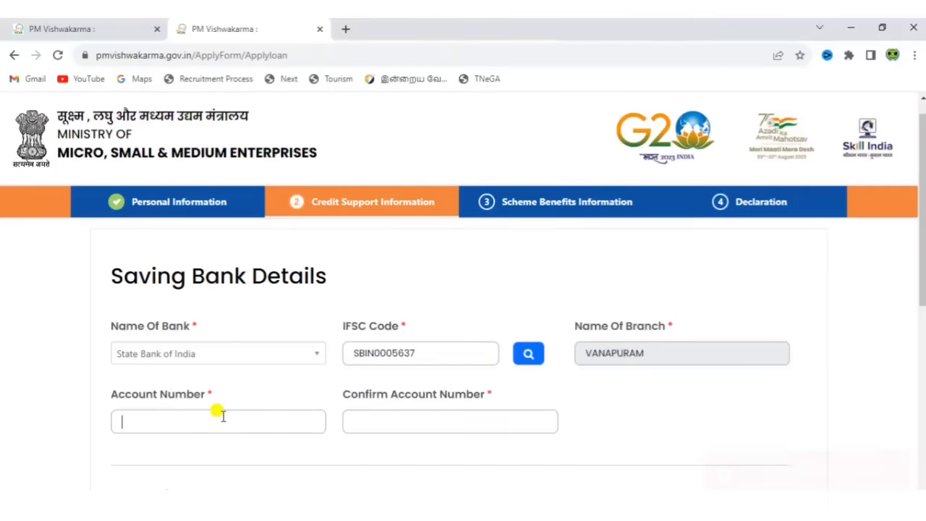
click(437, 427)
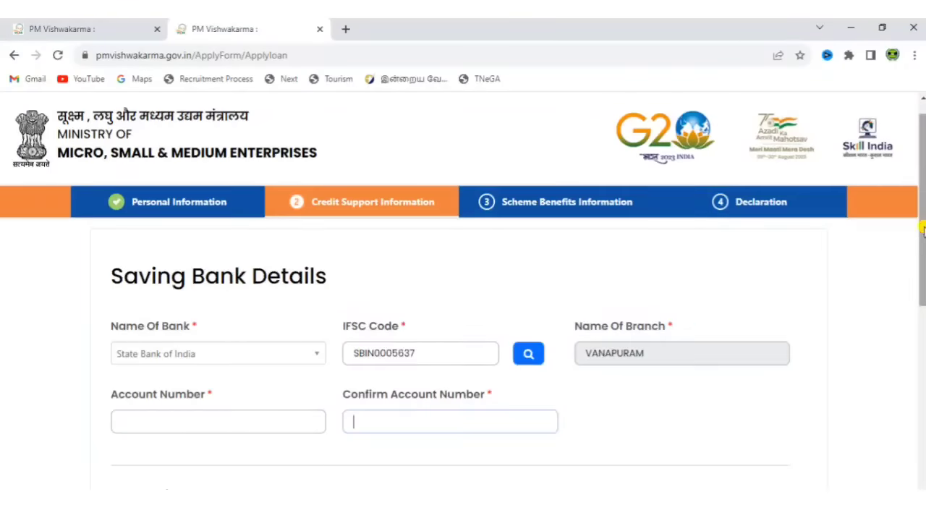
drag(922, 228, 893, 374)
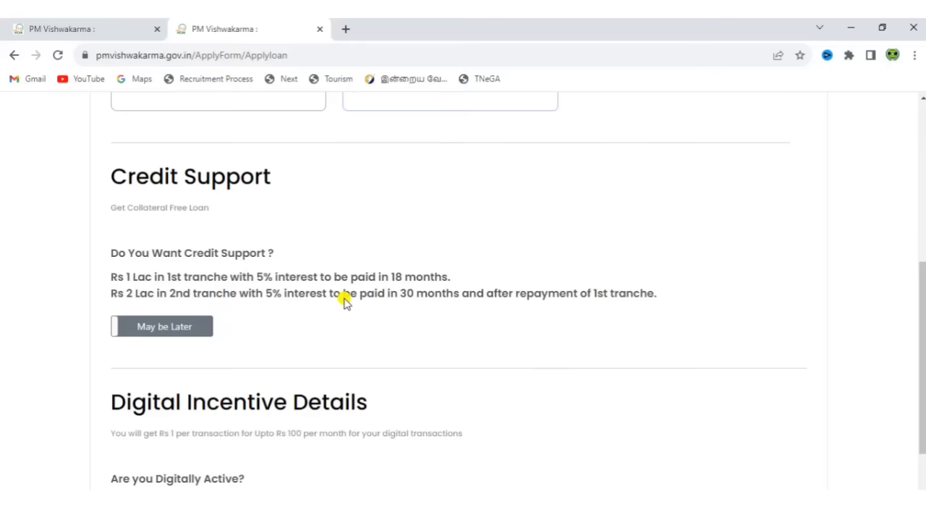
Preview the credit support loan fields, then leave Credit Support at May be Later.
click(163, 327)
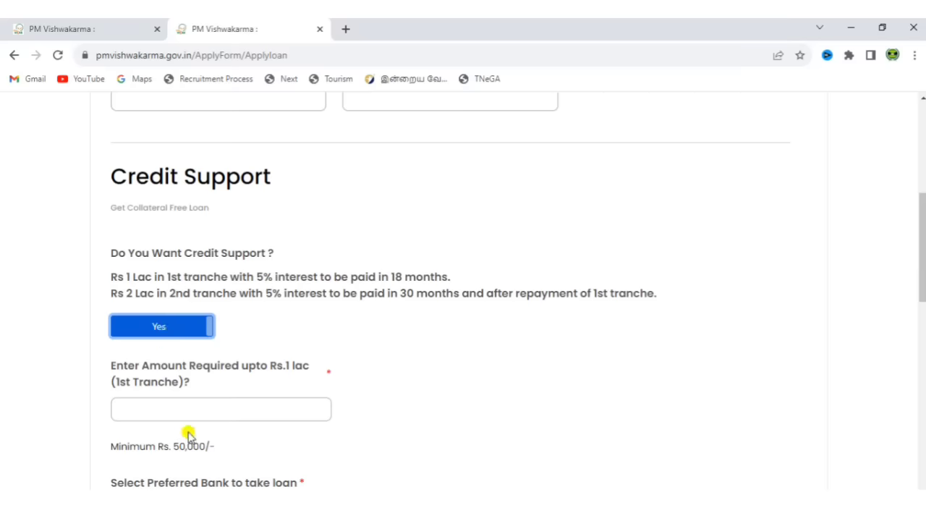
click(162, 332)
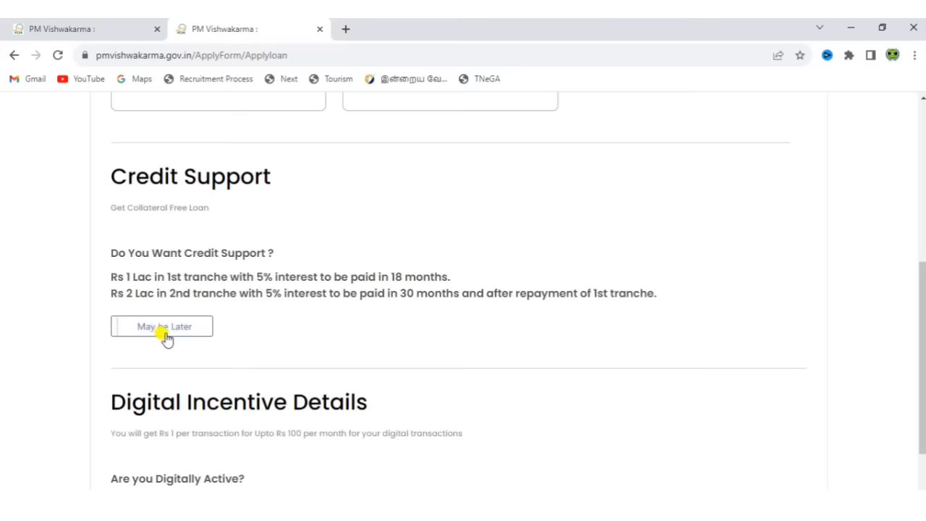
drag(923, 370, 923, 397)
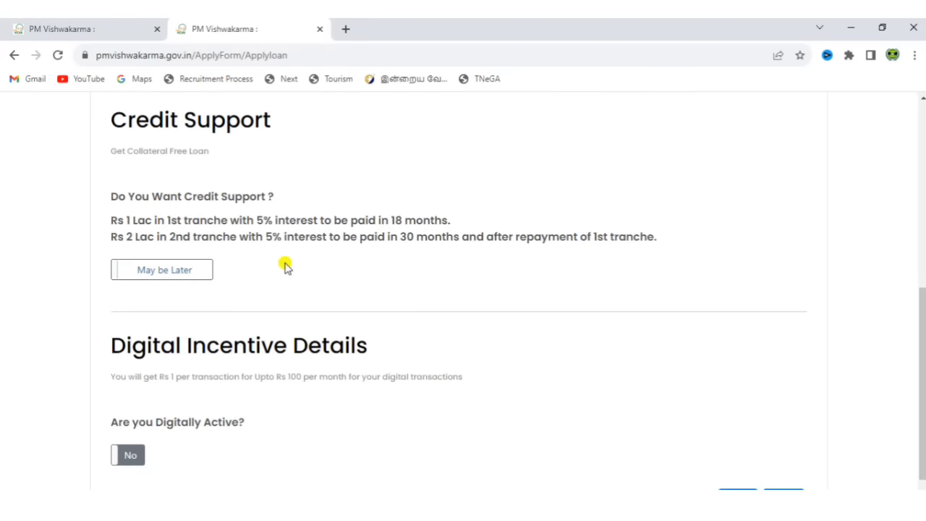
click(206, 273)
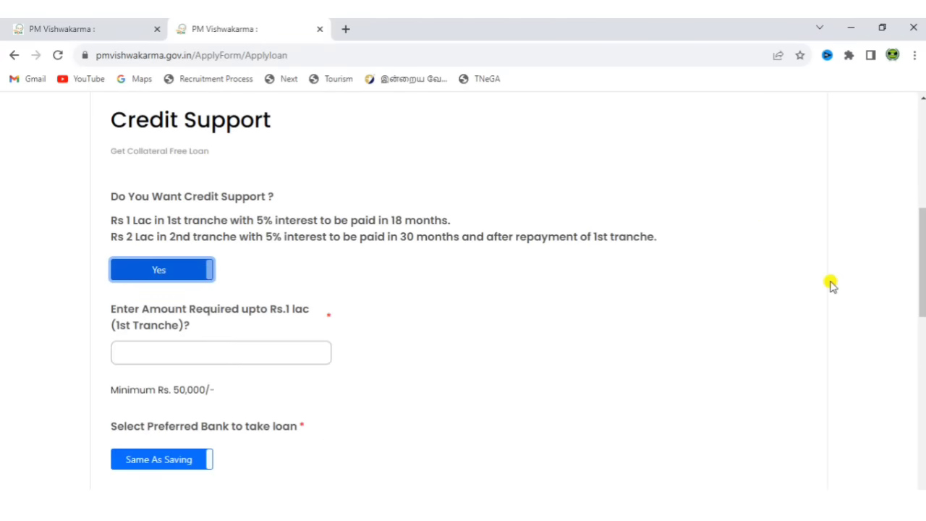
drag(923, 296, 923, 339)
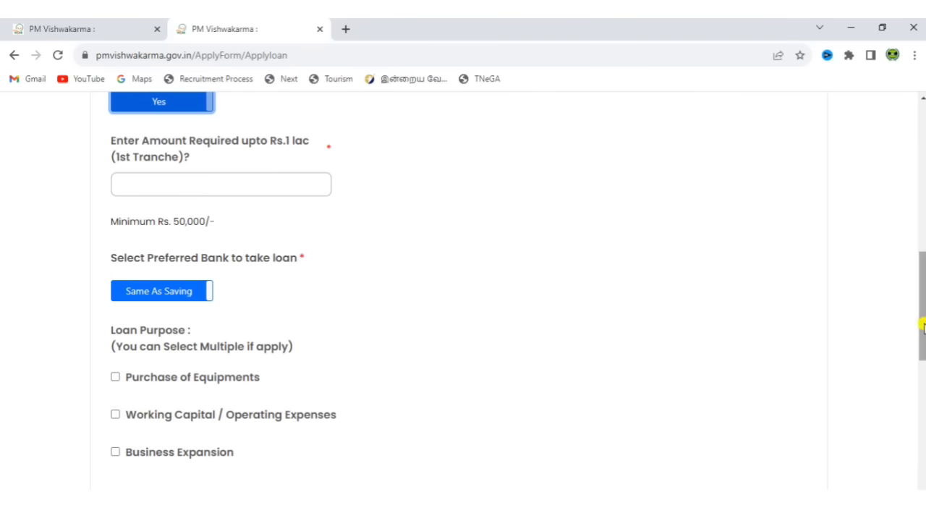
drag(923, 327, 920, 399)
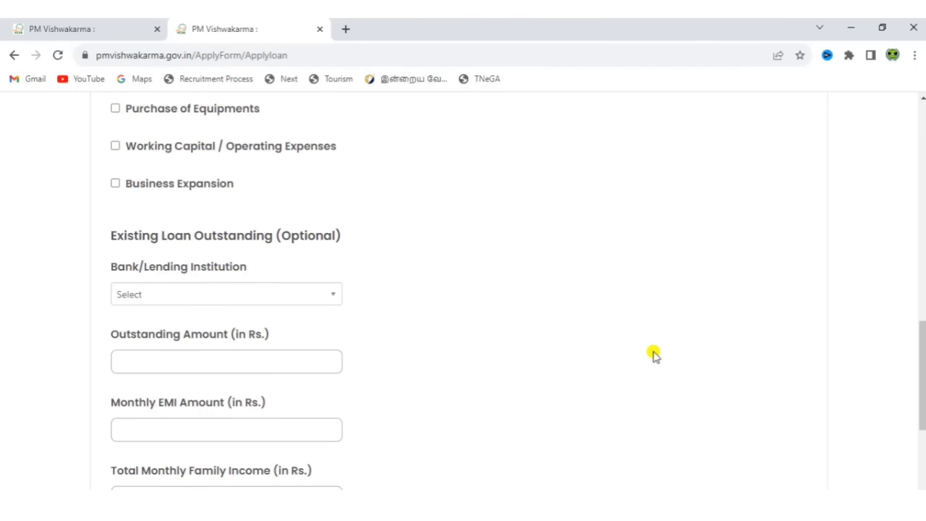
drag(922, 372, 924, 269)
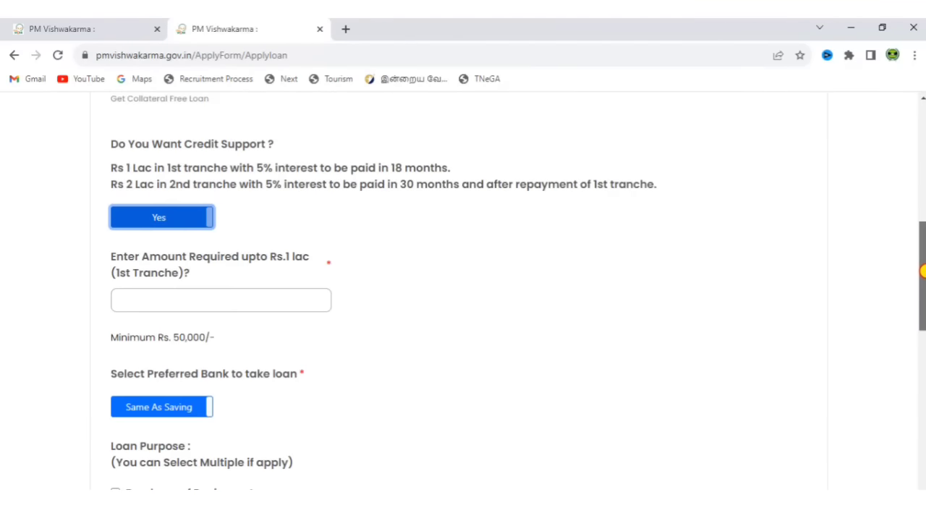
click(141, 220)
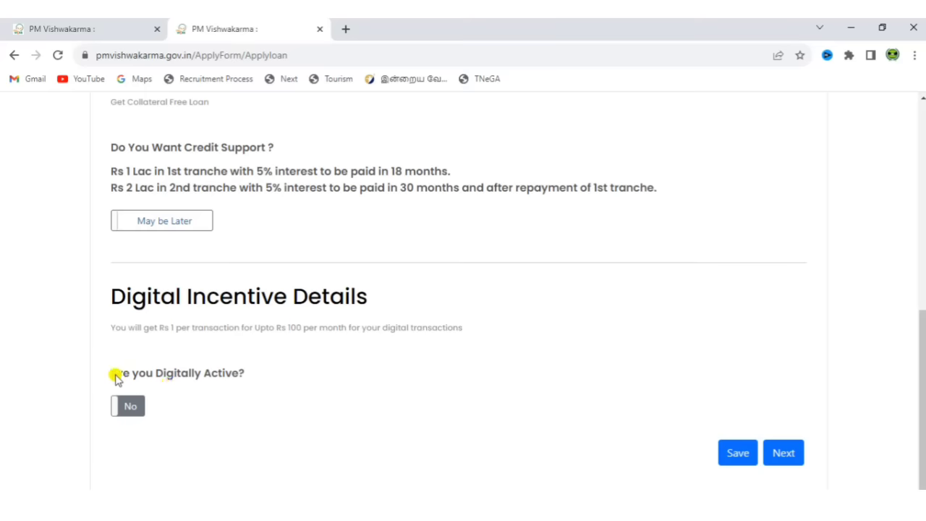
Leave Digitally Active at No after previewing Yes, and advance to Scheme Benefits.
click(130, 407)
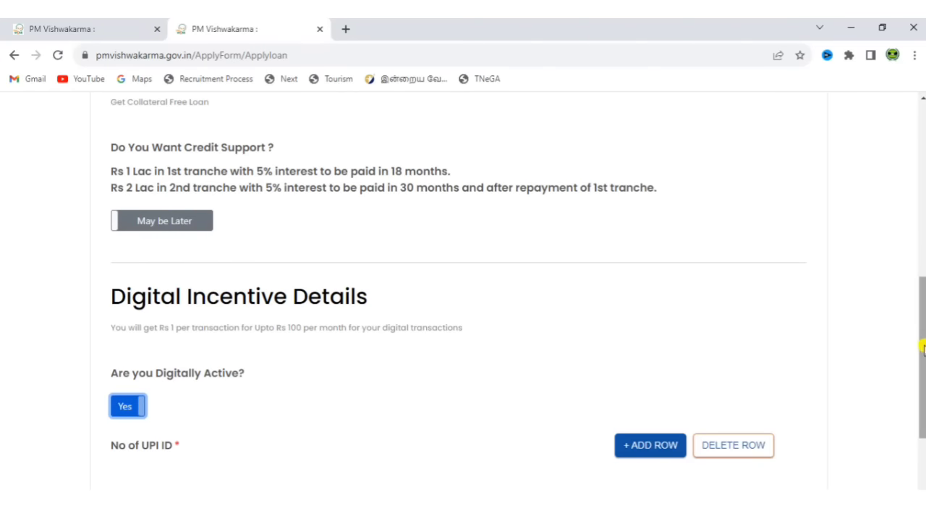
scroll(921, 347, down, 1)
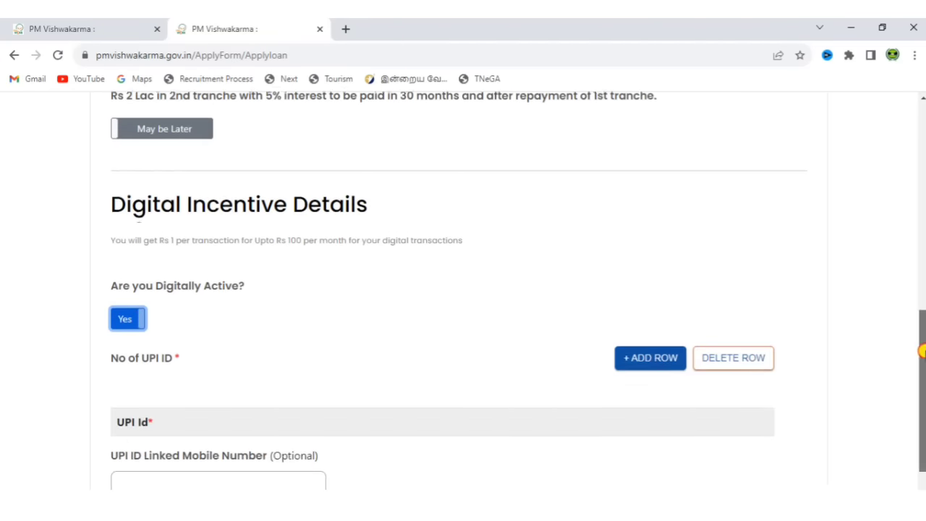
scroll(738, 314, down, 1)
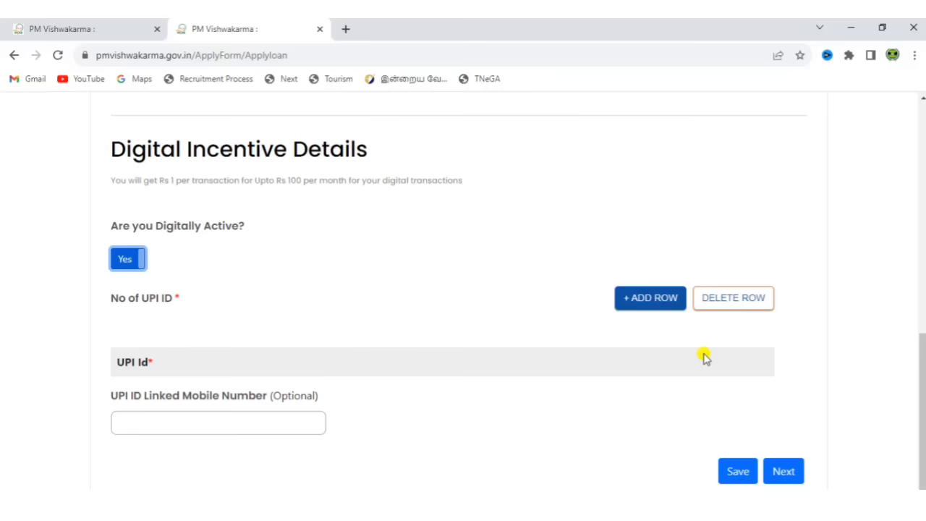
click(121, 259)
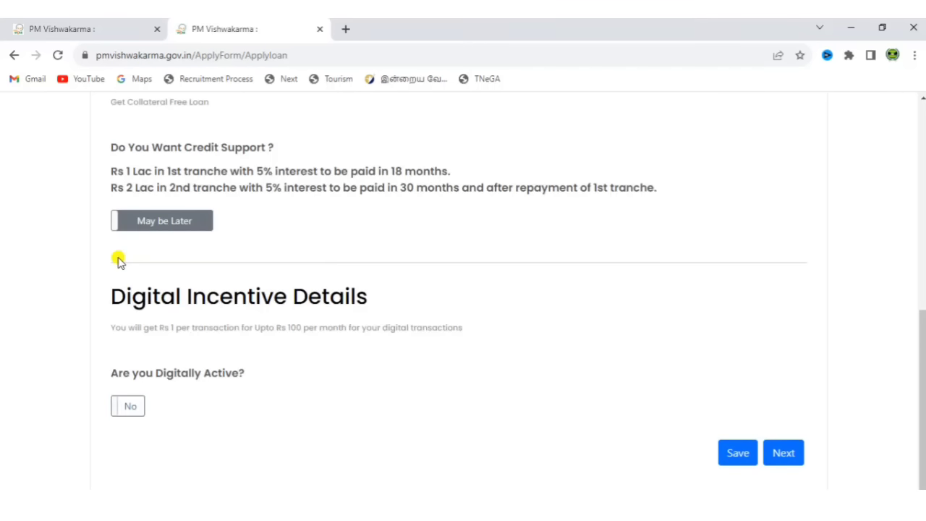
click(783, 454)
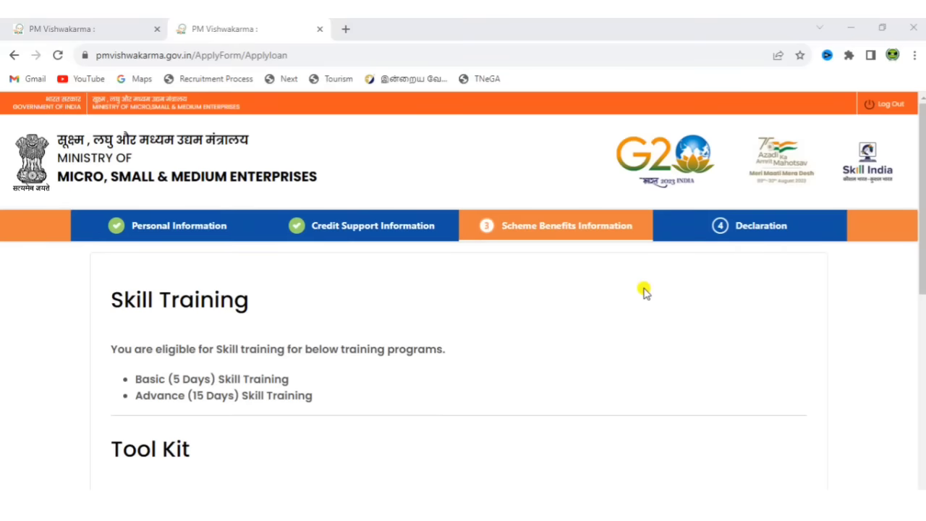
Review Skill Training, Tool Kit and Marketing Support with nothing ticked, then advance to Declaration Details.
scroll(922, 177, down, 1)
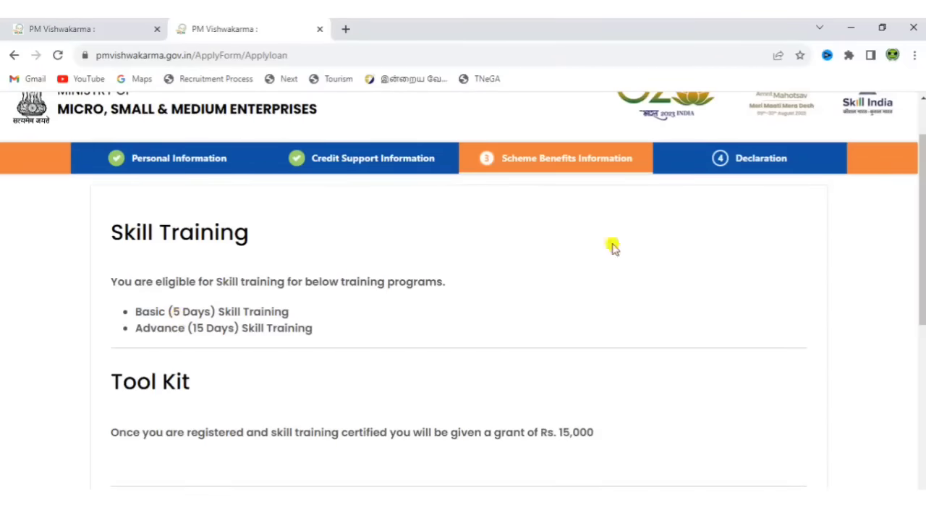
scroll(923, 260, down, 2)
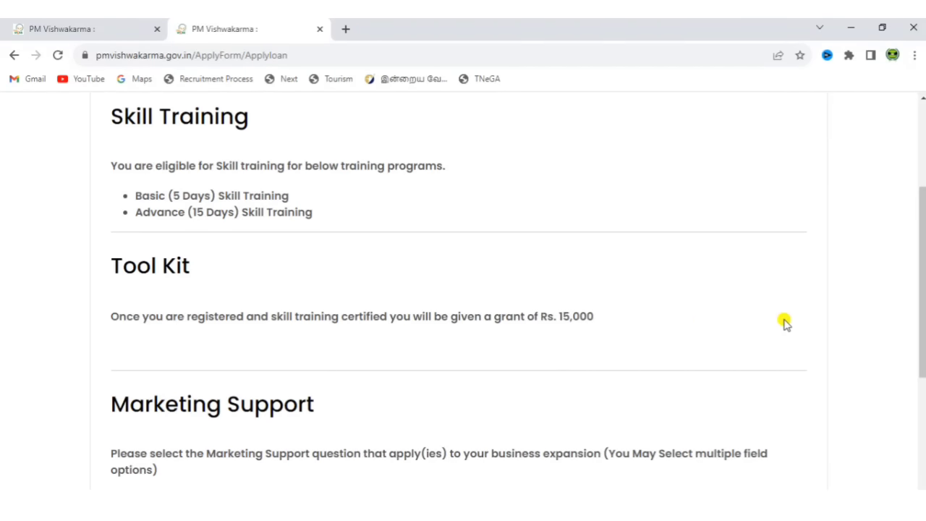
drag(923, 325, 923, 434)
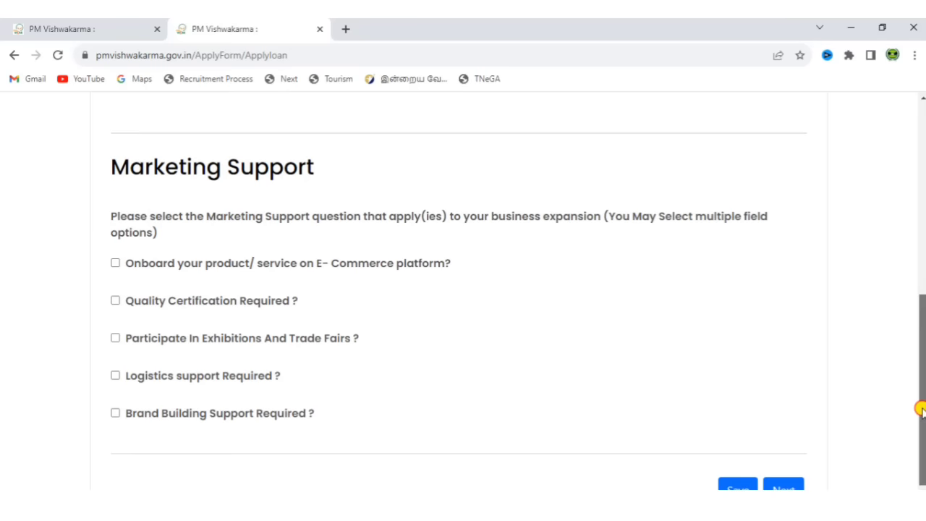
scroll(921, 405, down, 1)
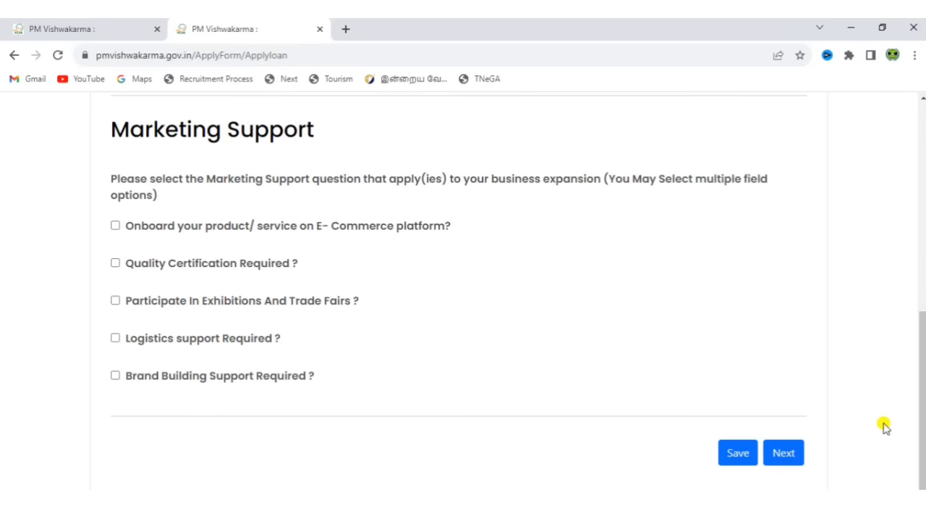
click(785, 452)
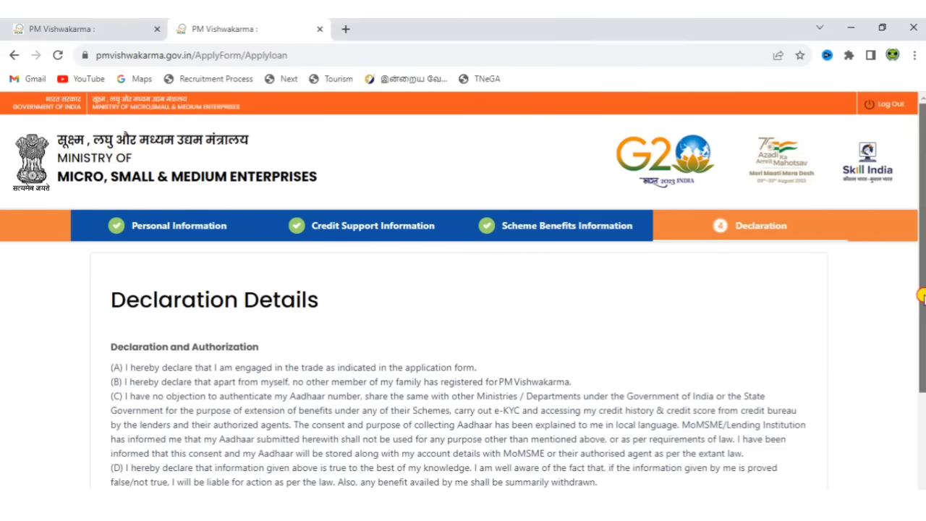
Agree to the PM Vishwakarma Privacy Policy and Terms and submit the application.
scroll(923, 297, down, 2)
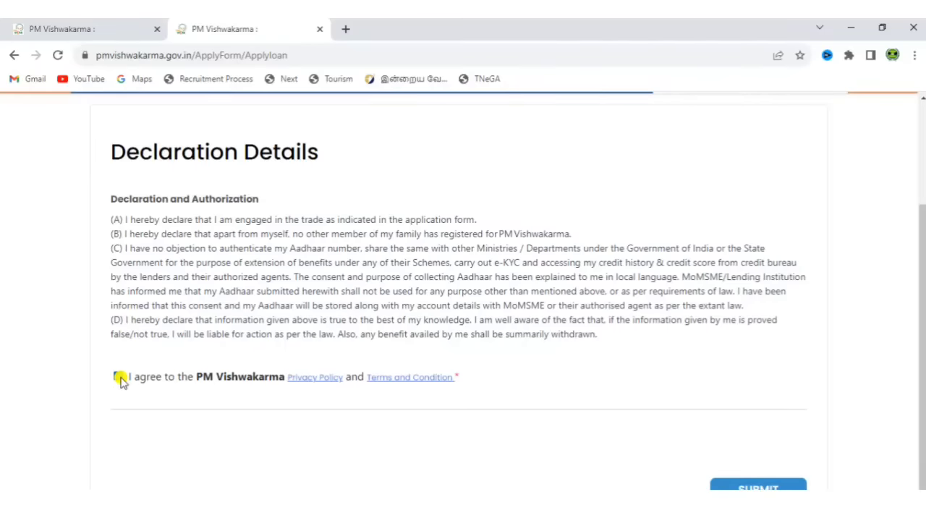
click(119, 378)
click(763, 485)
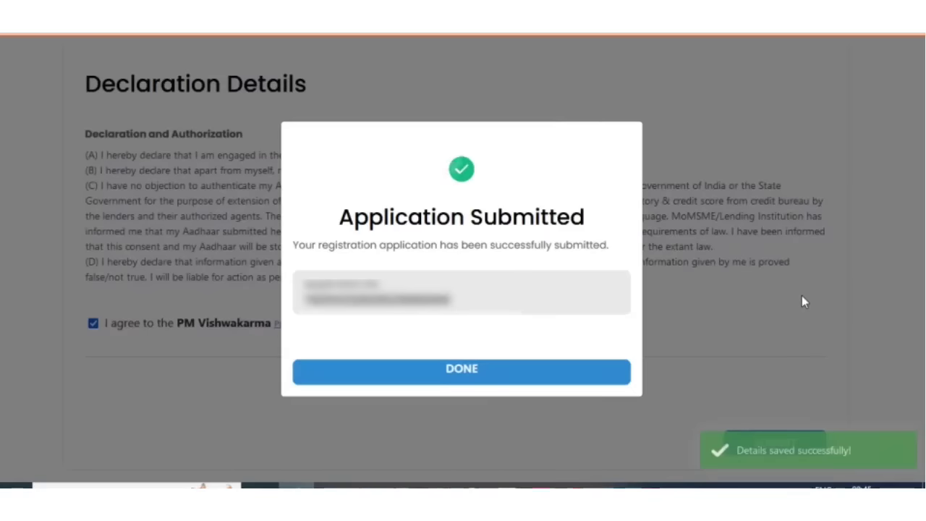
Capture and download a screenshot of the Application Submitted dialog, then close it with DONE.
right_click(844, 140)
click(847, 261)
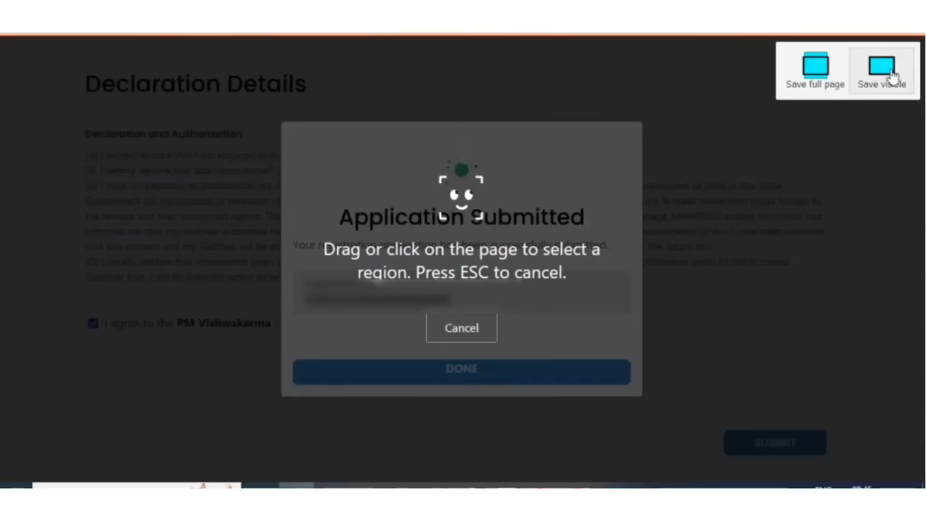
click(494, 171)
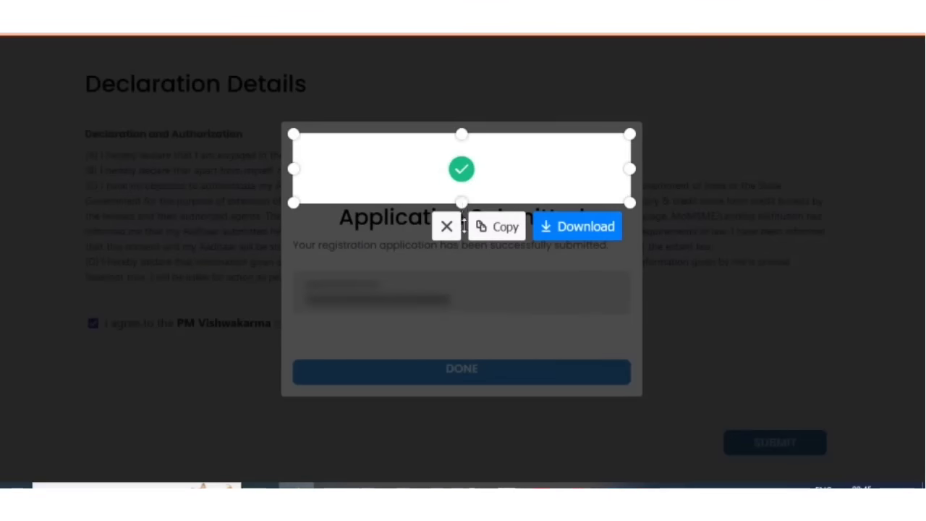
drag(464, 226, 555, 395)
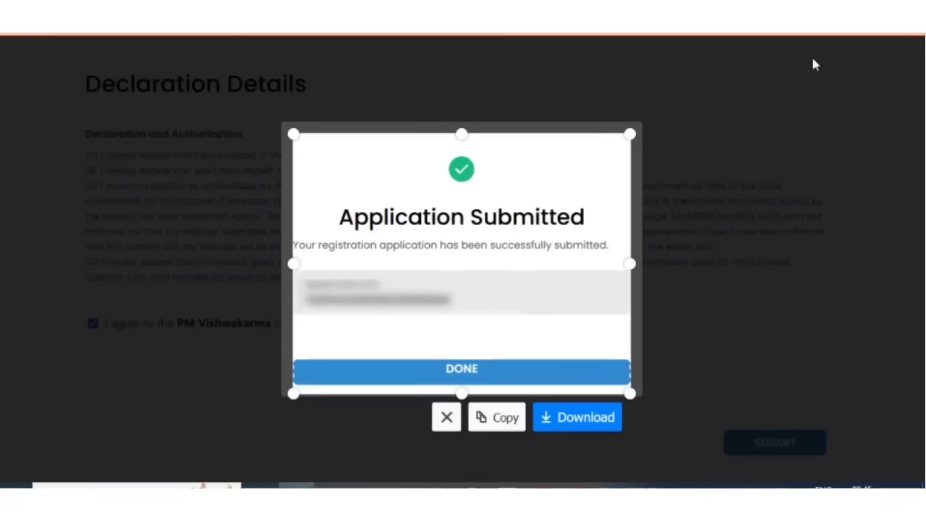
click(586, 417)
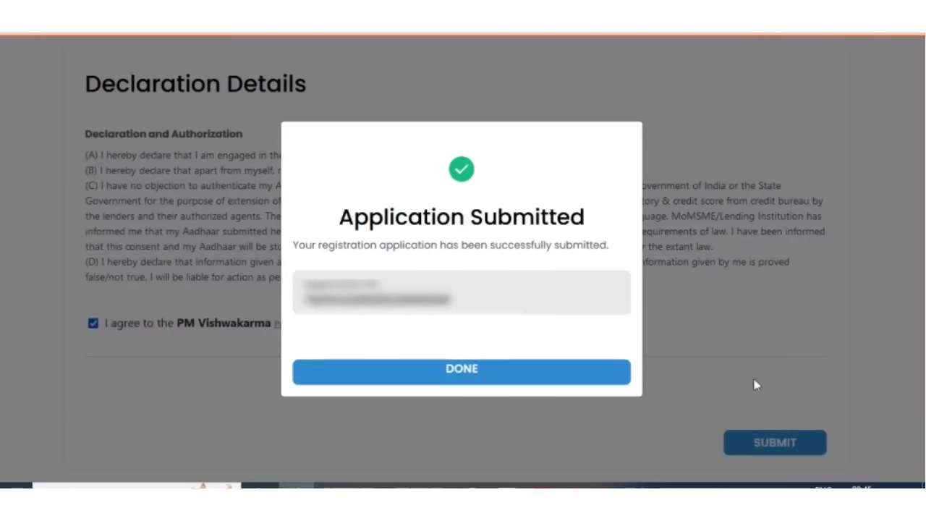
click(716, 443)
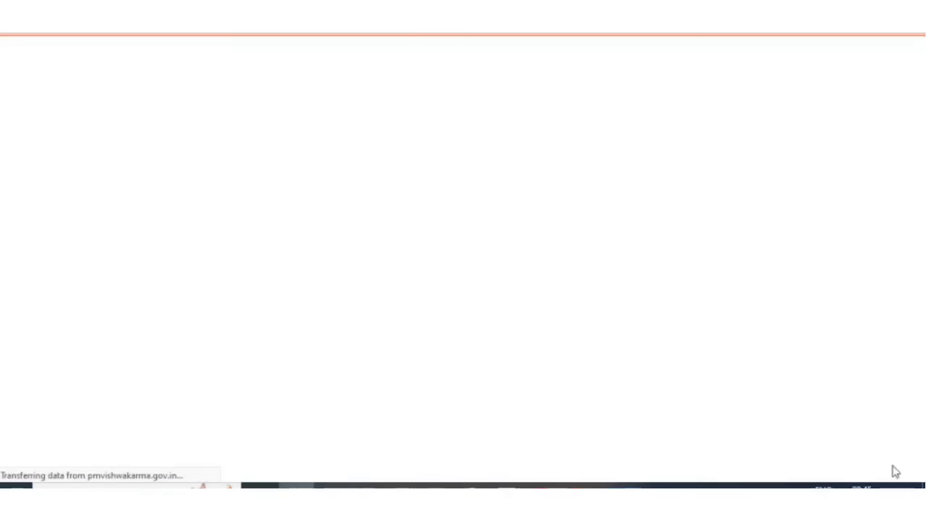